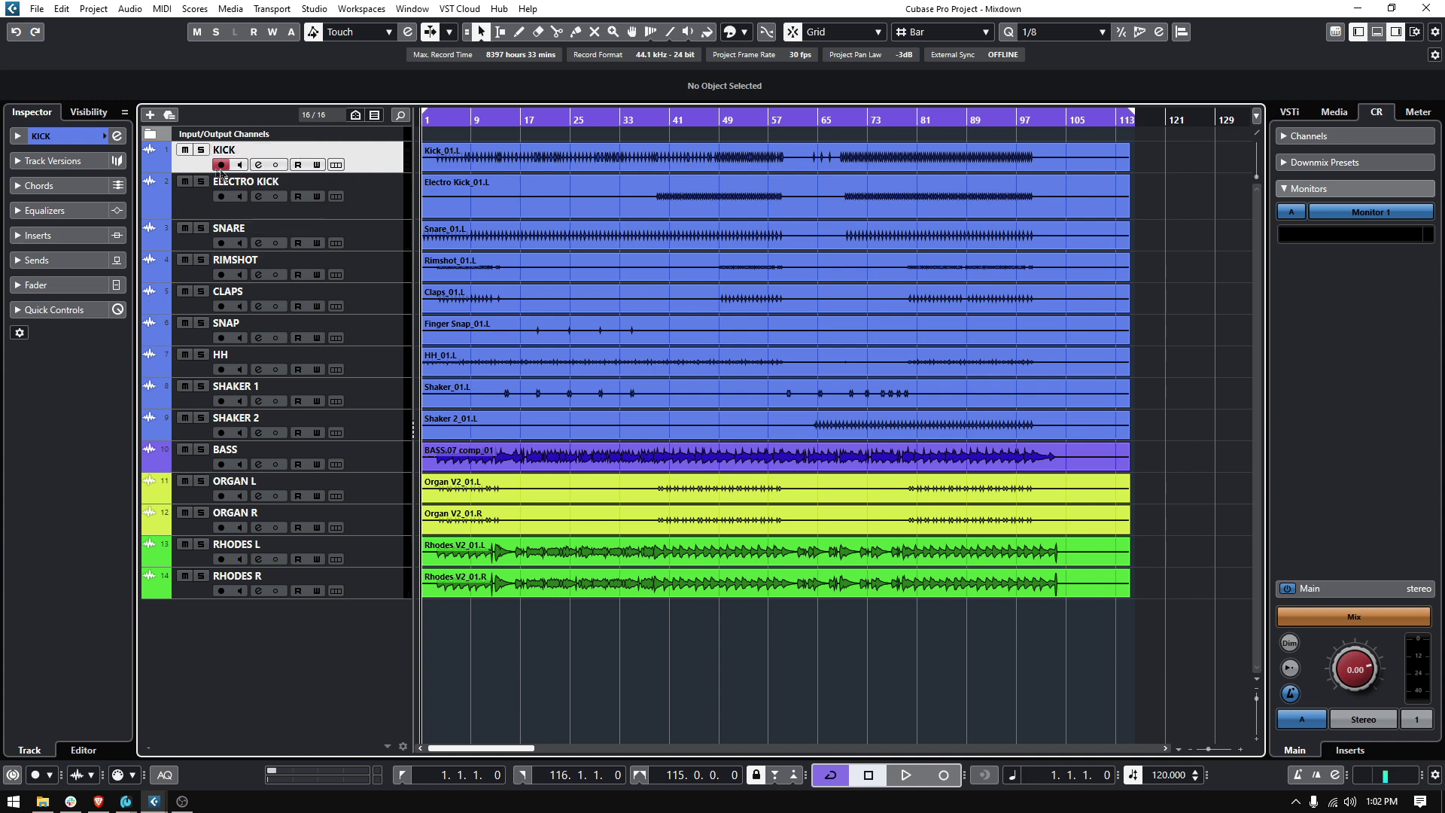
# Turn off Record Enable on the KICK track so no track is armed.
pyautogui.click(220, 167)
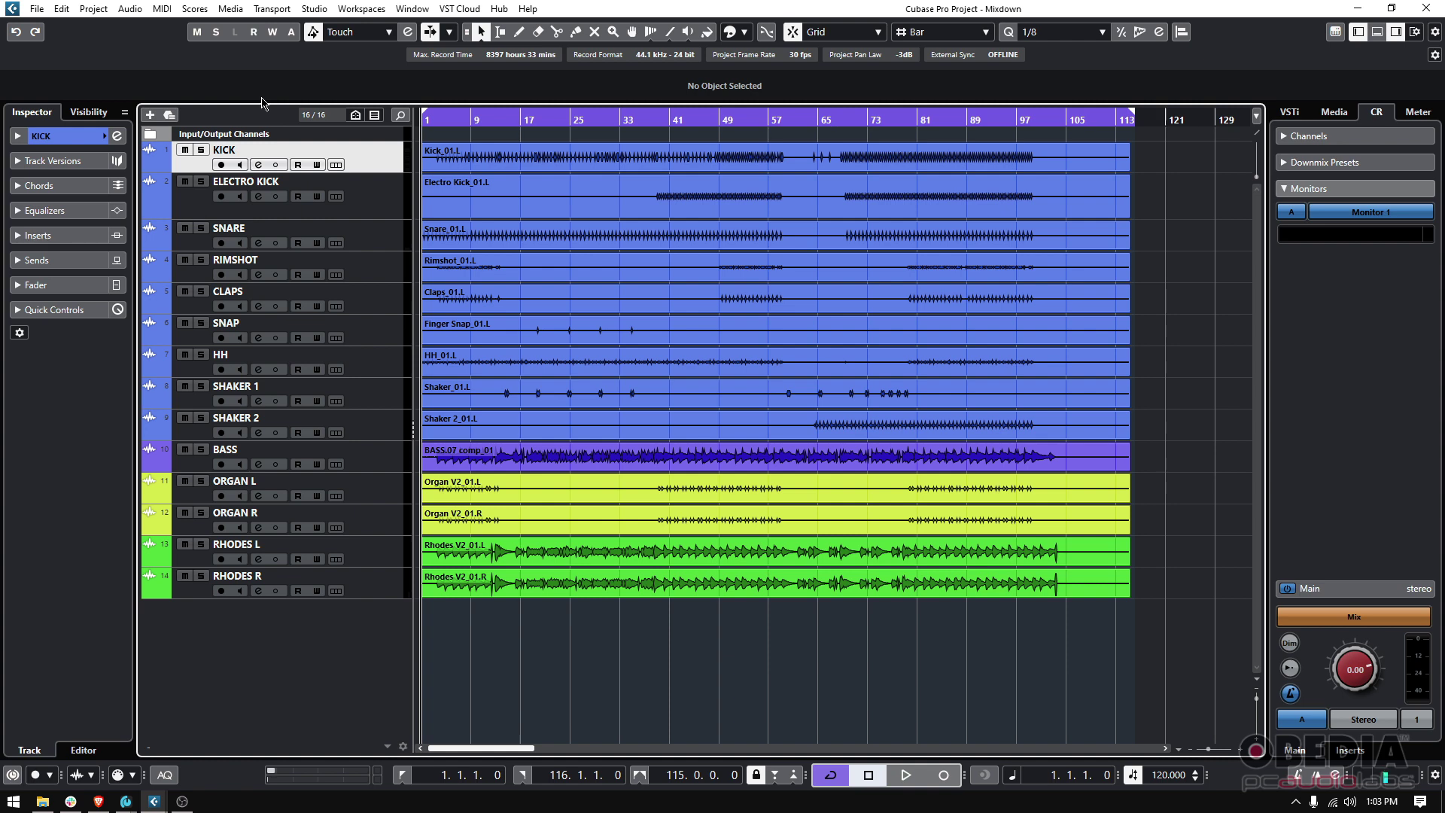
# Play the song from around bars 19, 36 and 49, then stop playback.
pyautogui.click(505, 169)
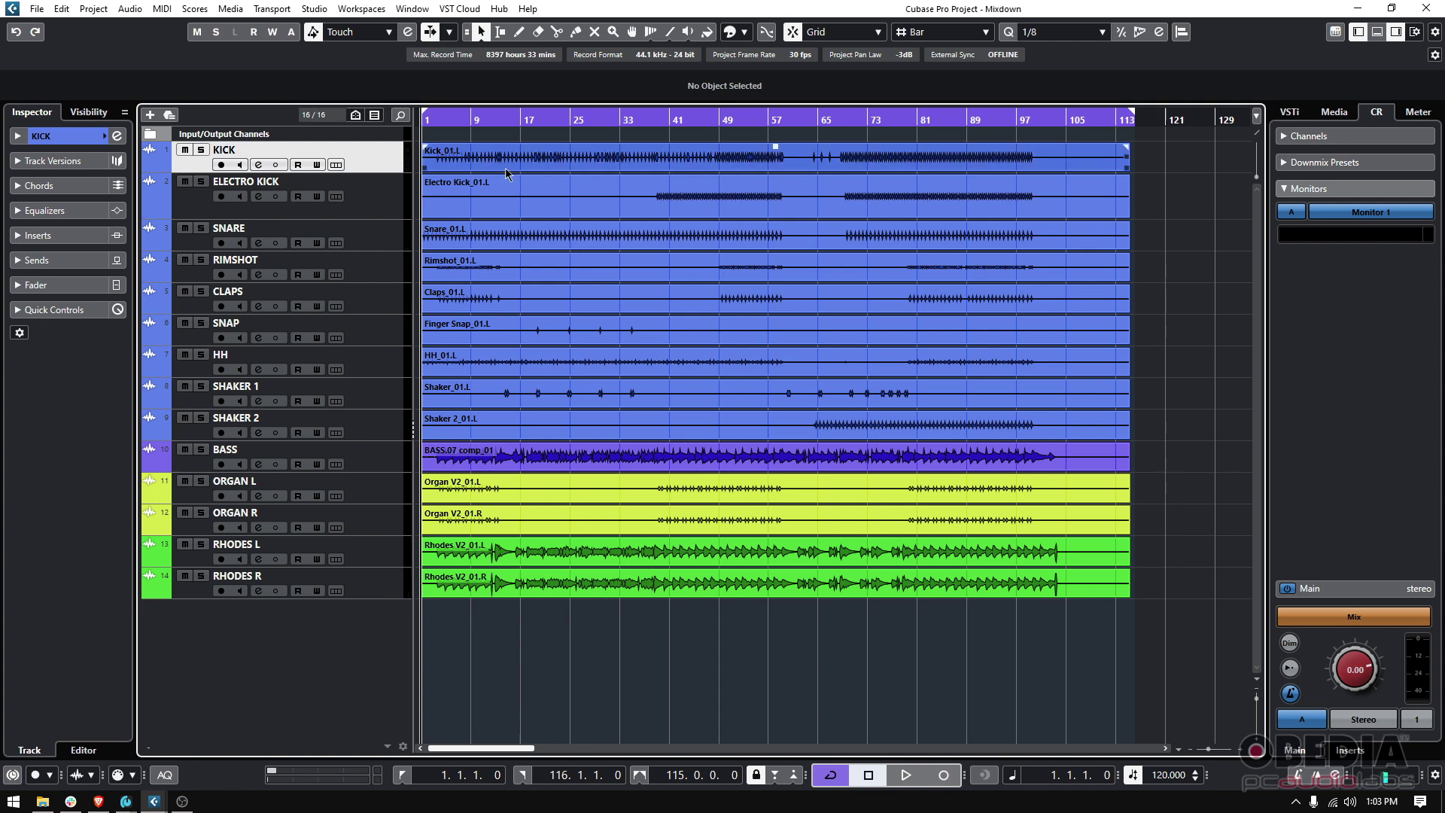
pyautogui.click(375, 204)
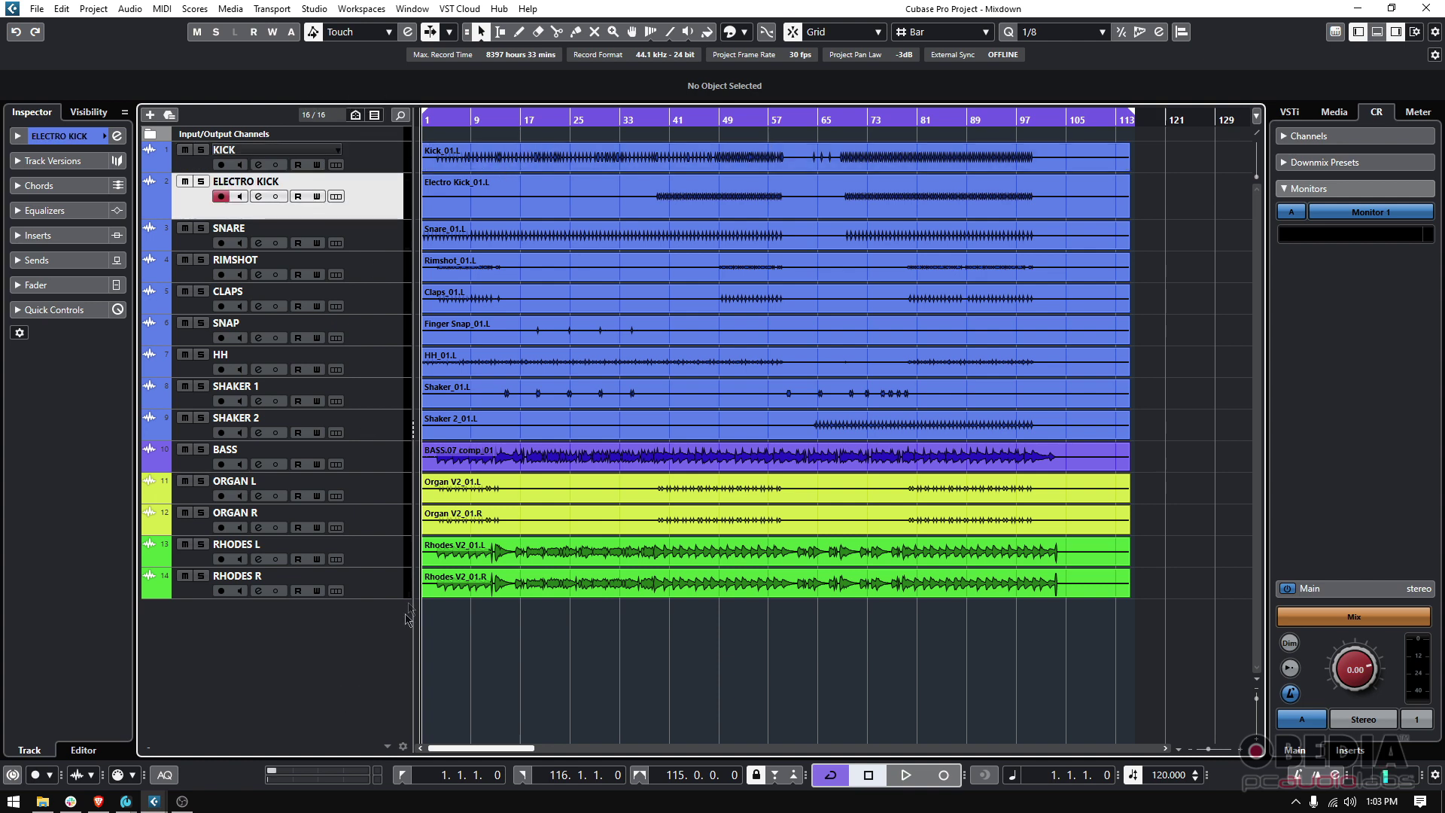
pyautogui.click(384, 594)
pyautogui.click(539, 118)
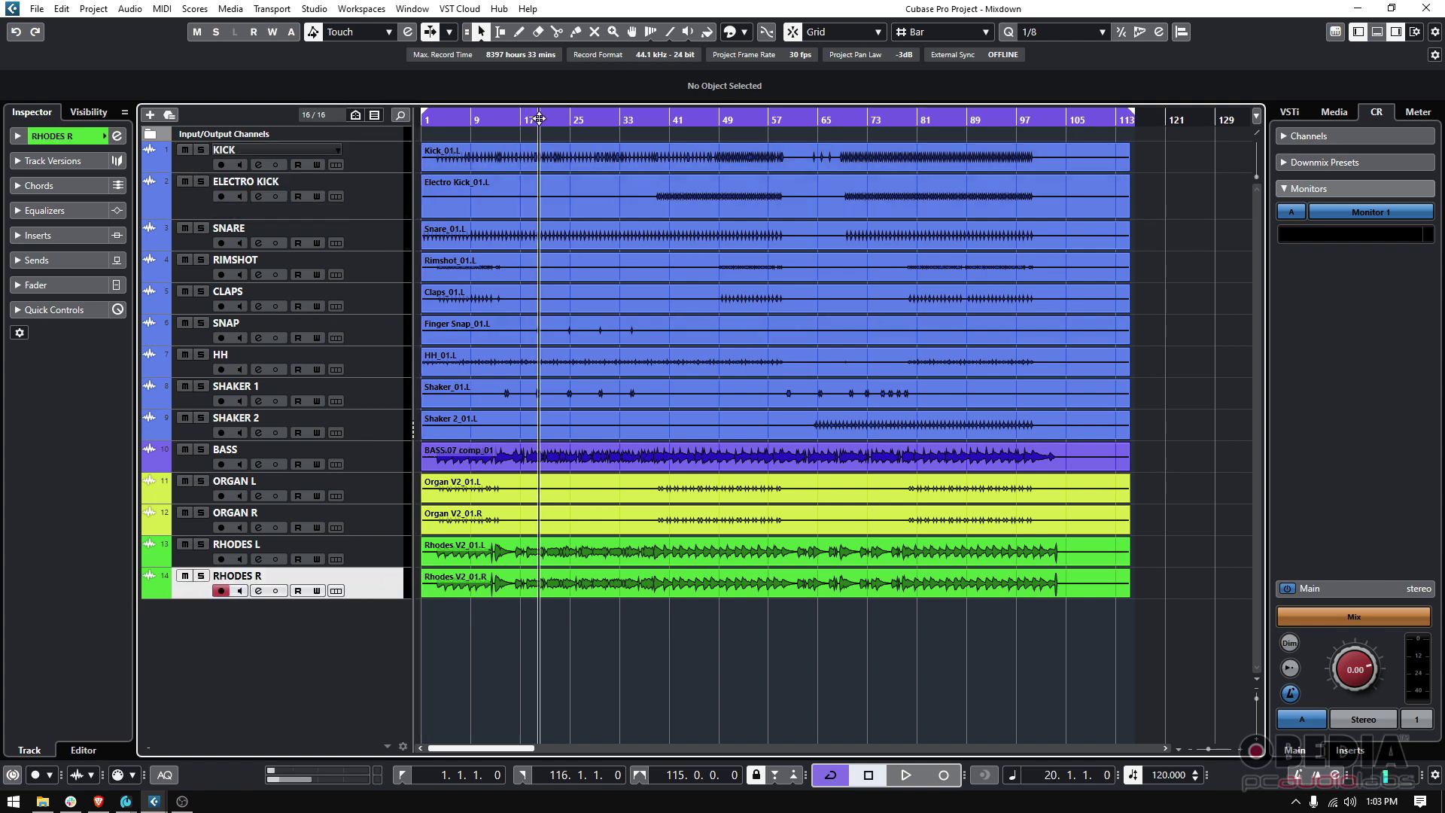
pyautogui.press('space')
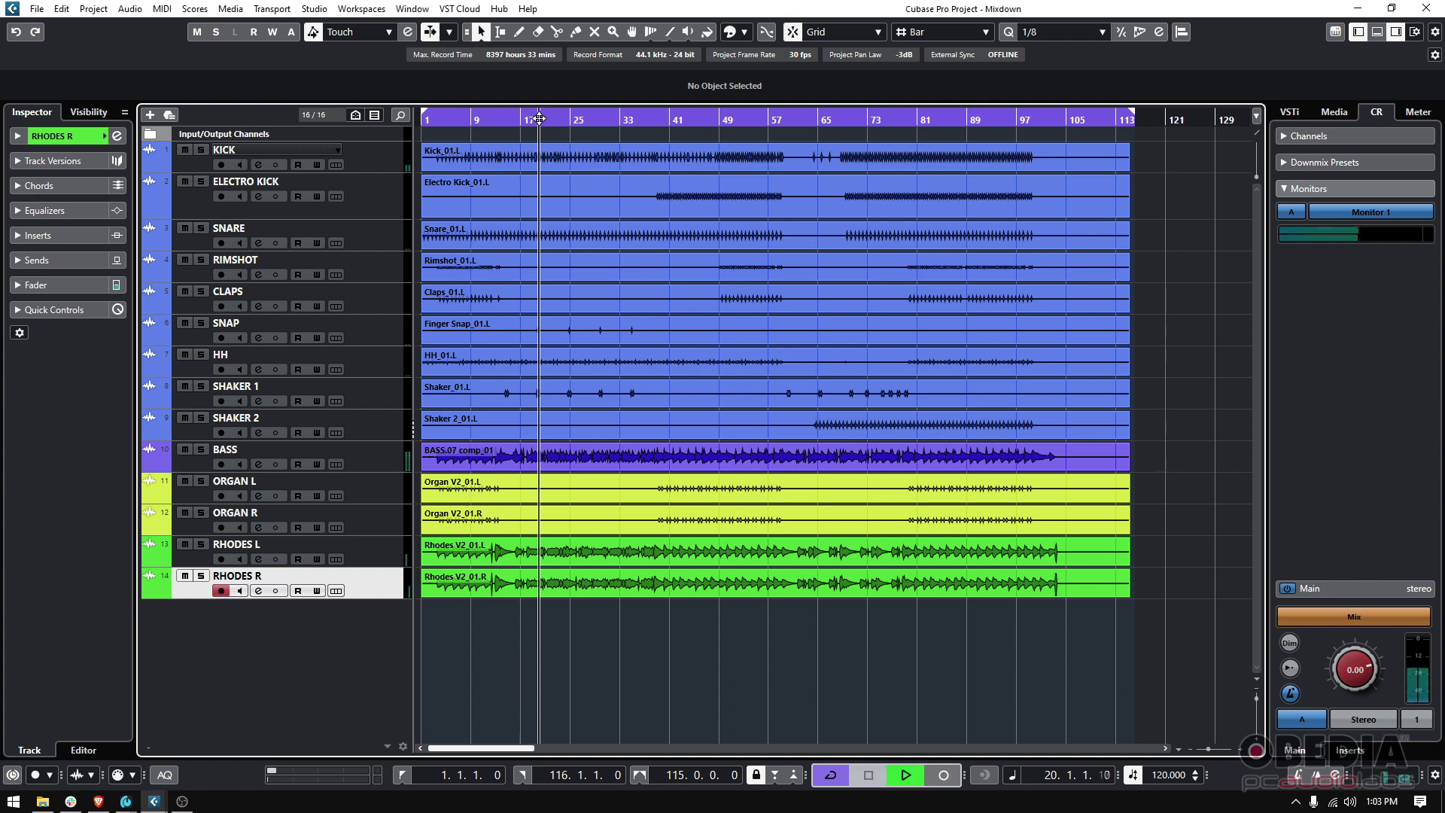
pyautogui.click(636, 120)
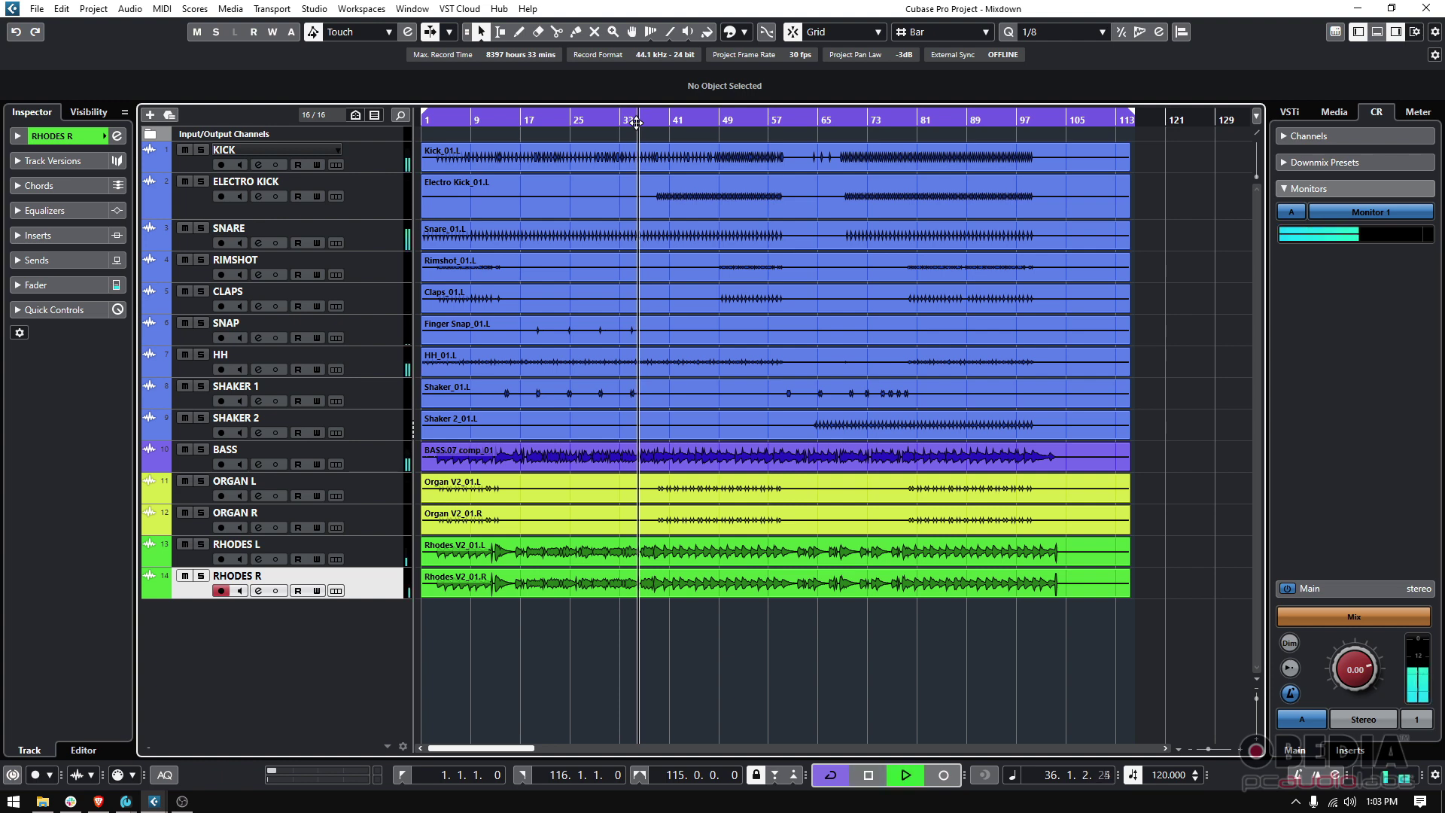
pyautogui.click(715, 121)
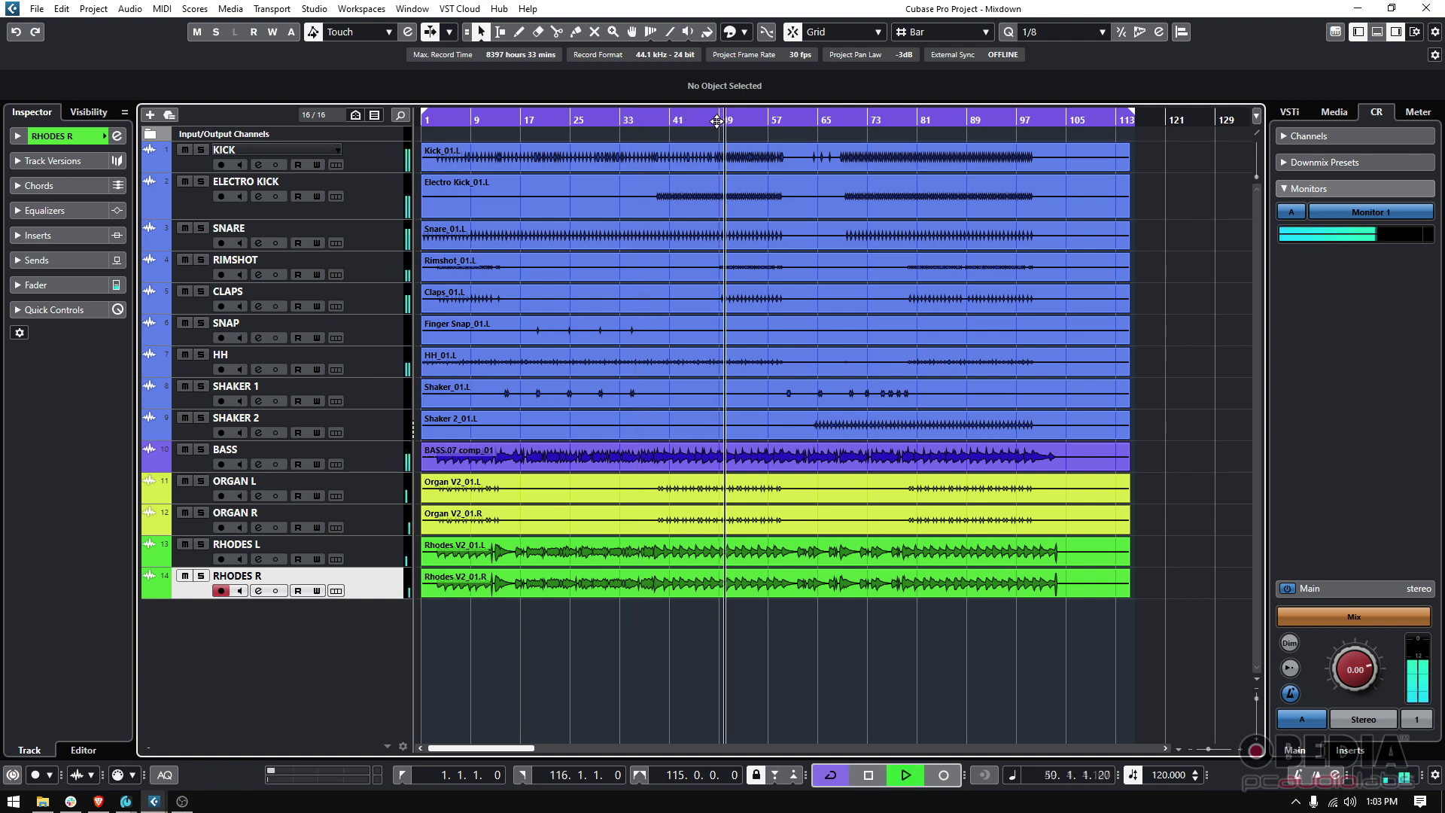
pyautogui.press('space')
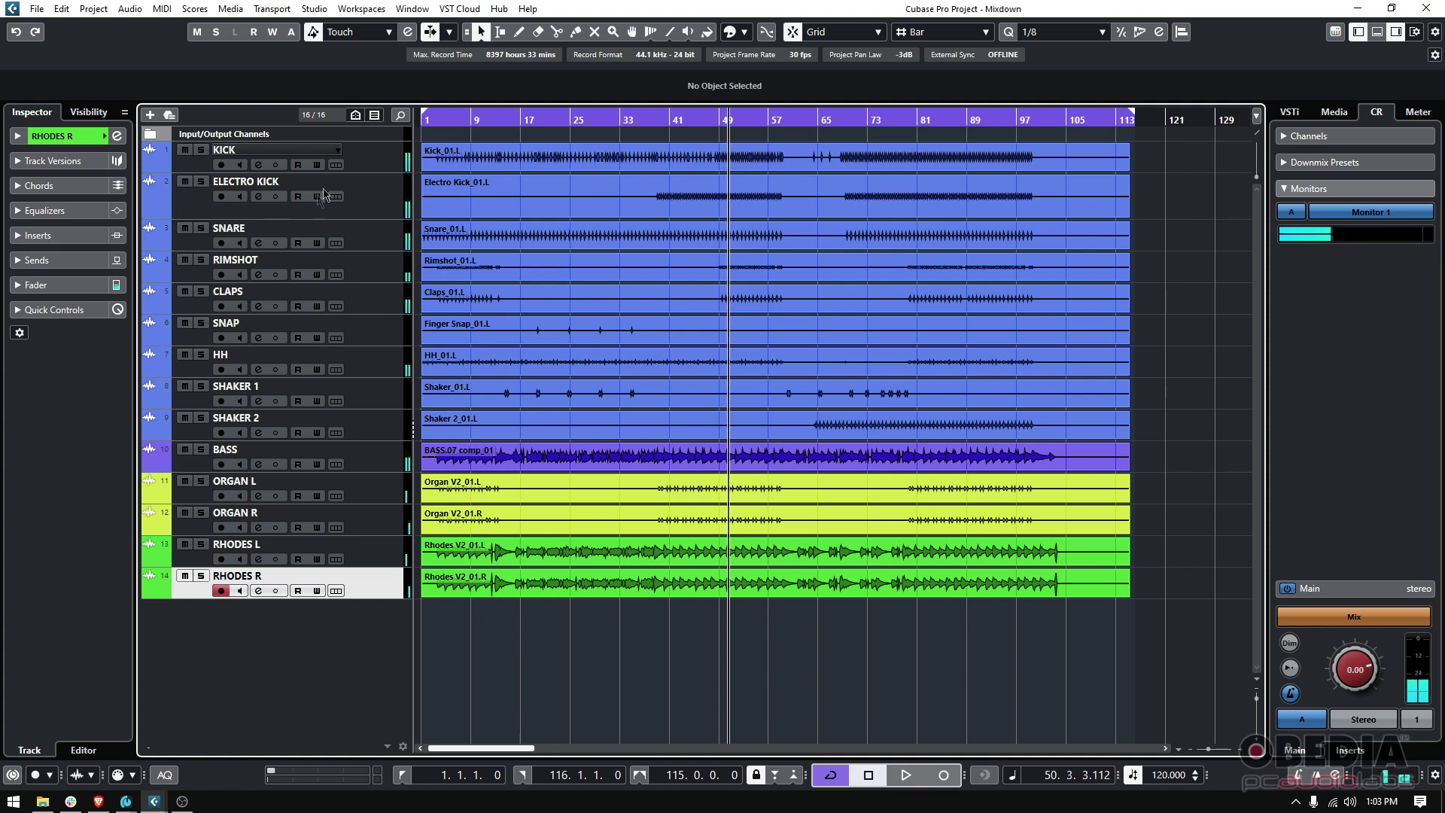
# Select the KICK track, activate cycle playback and return the playhead to the project start.
pyautogui.click(386, 558)
pyautogui.click(371, 167)
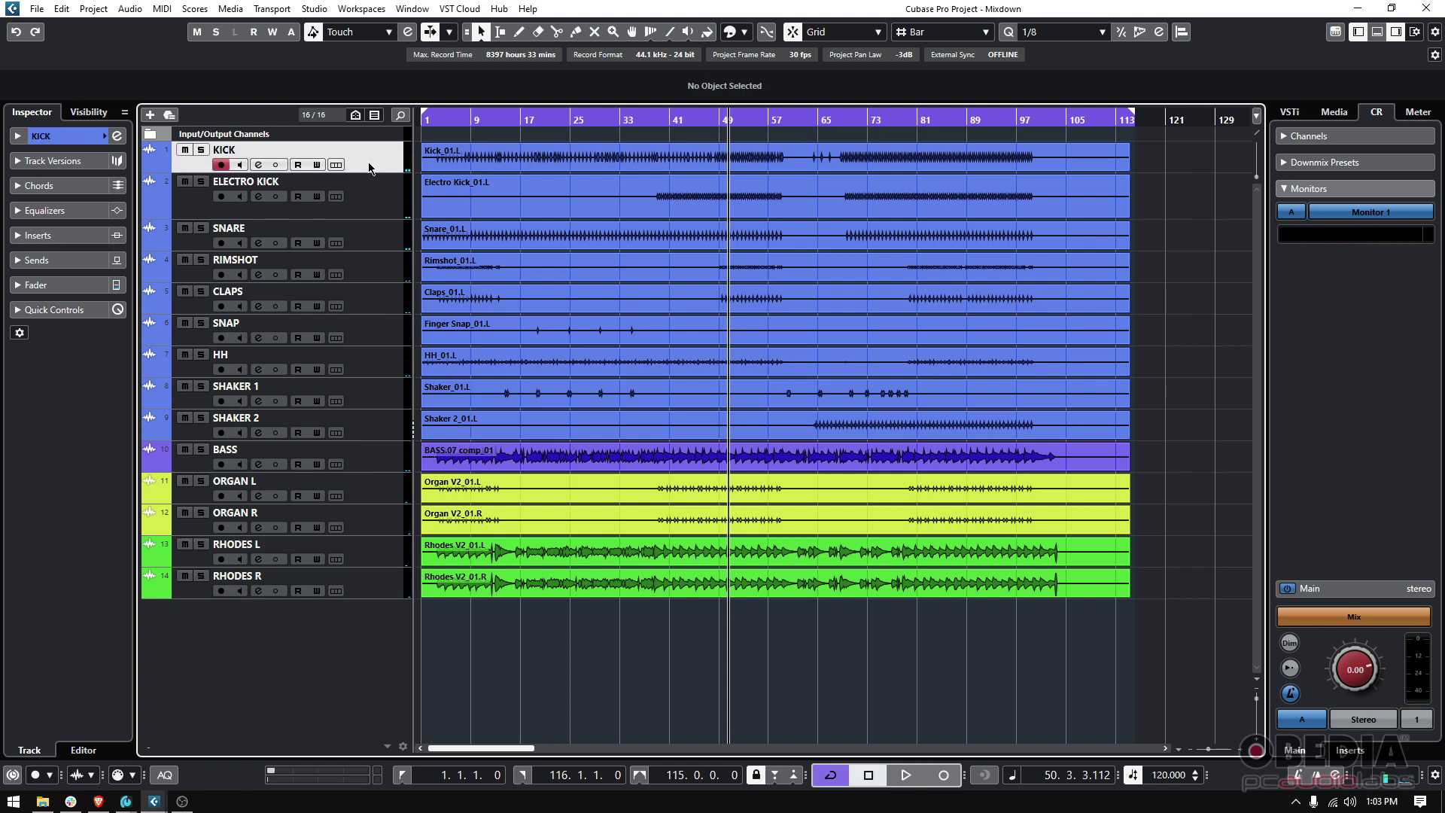
pyautogui.click(827, 774)
pyautogui.press('Home')
# Review File > Export > Audio Mixdown, toggling Channel Selection Multiple then Single, and close without exporting.
pyautogui.click(38, 9)
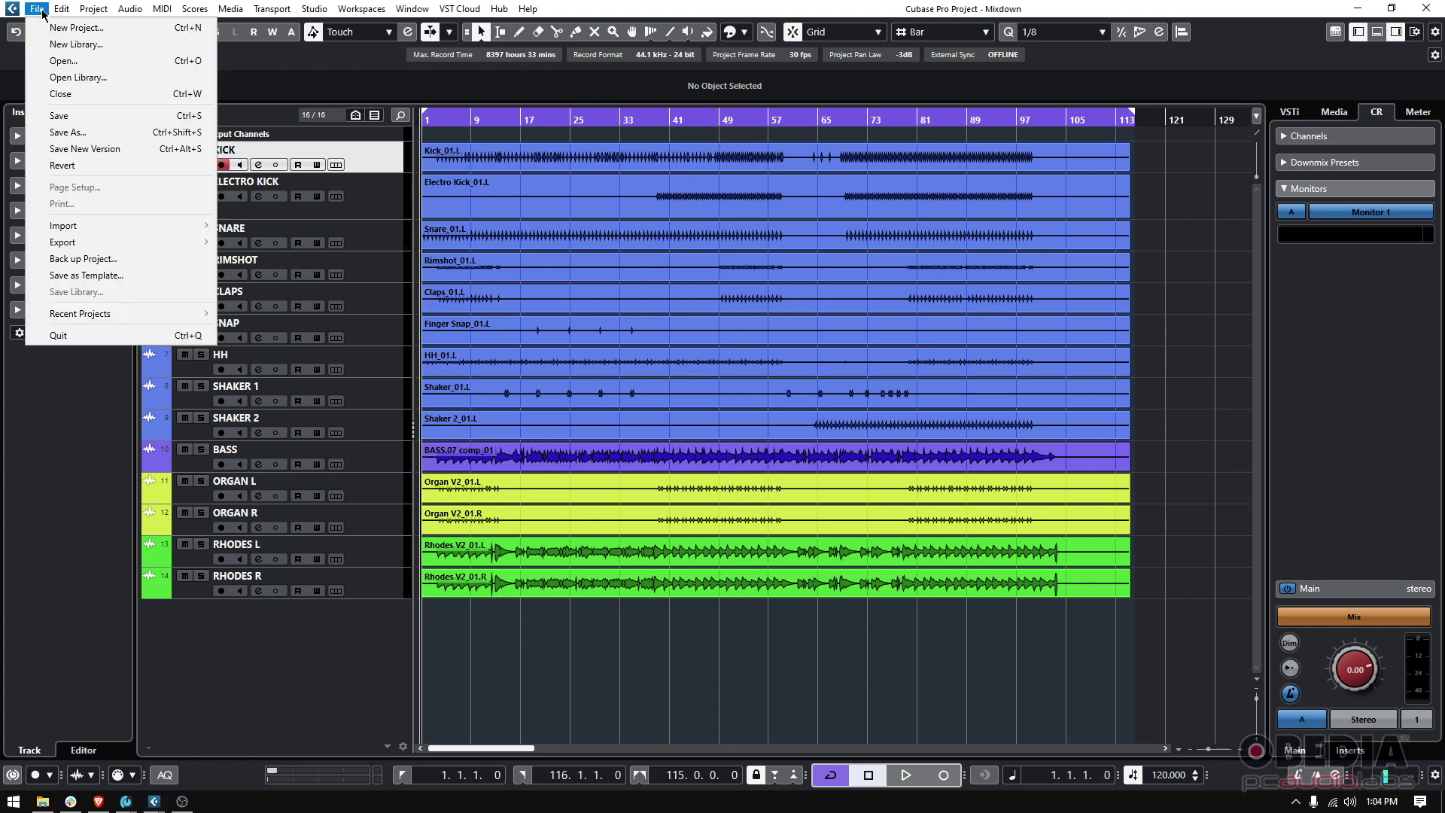
pyautogui.moveTo(107, 241)
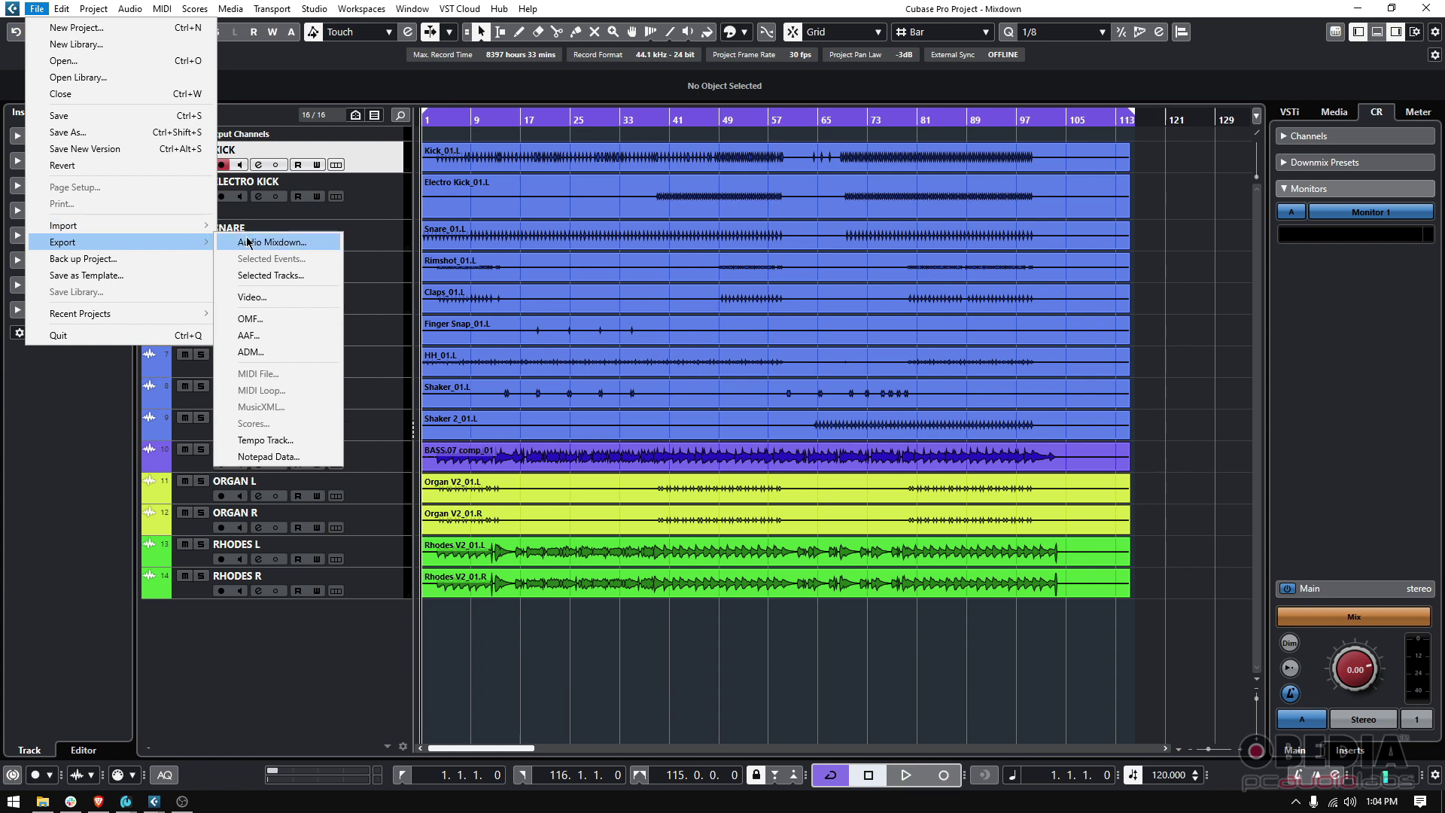
pyautogui.click(296, 53)
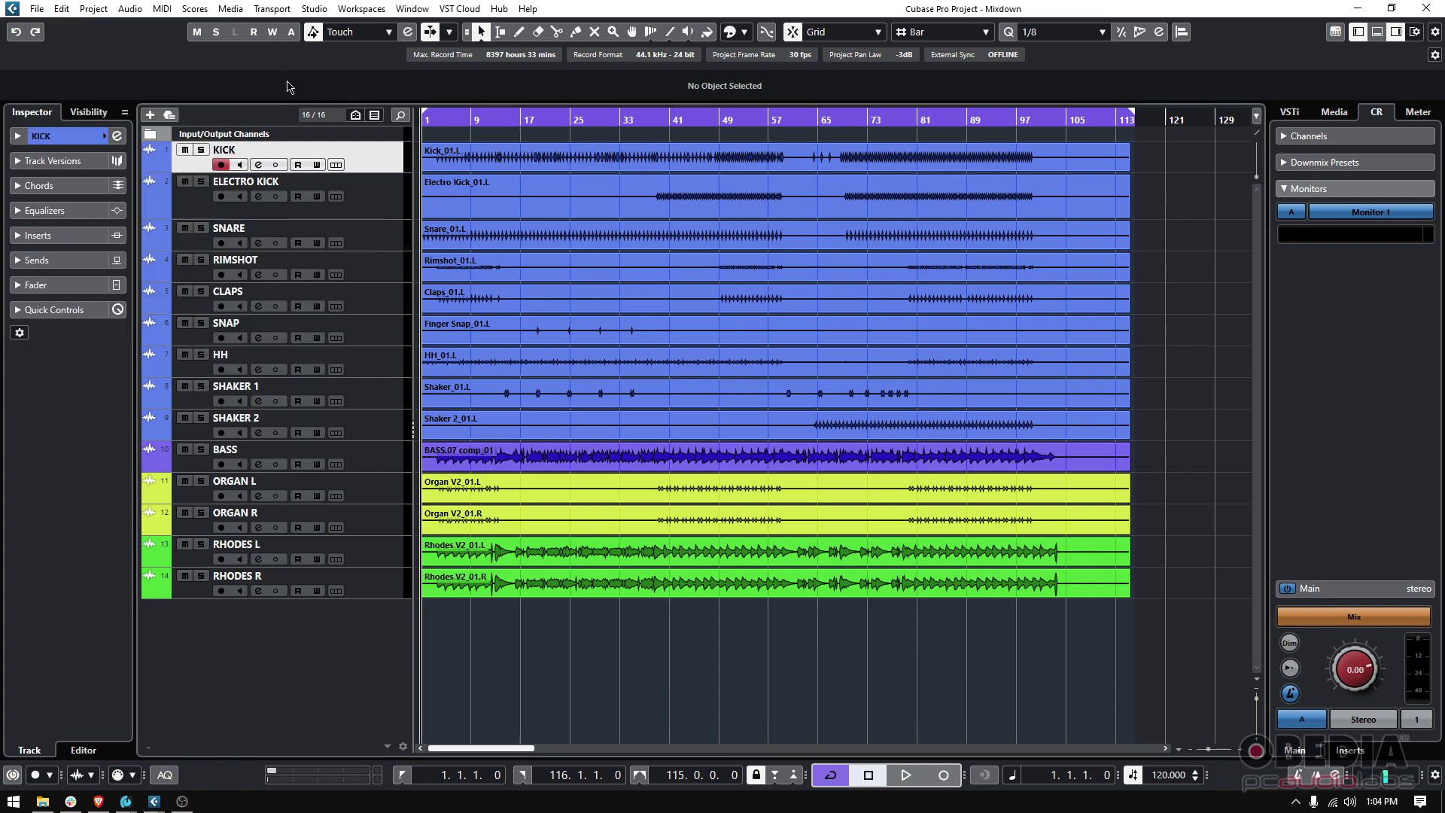
pyautogui.click(36, 10)
pyautogui.moveTo(103, 245)
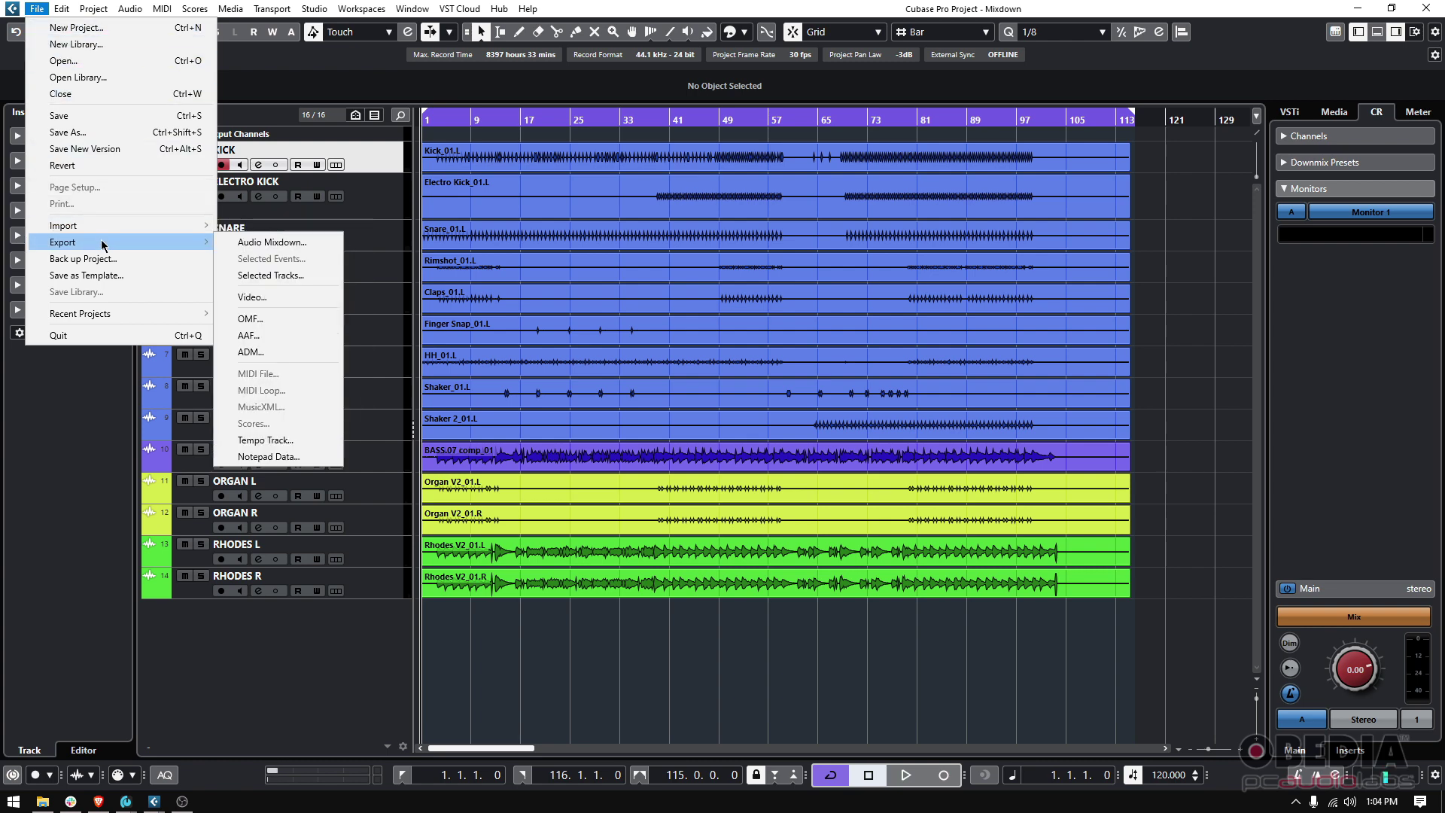
pyautogui.click(265, 243)
pyautogui.moveTo(709, 70); pyautogui.dragTo(720, 77)
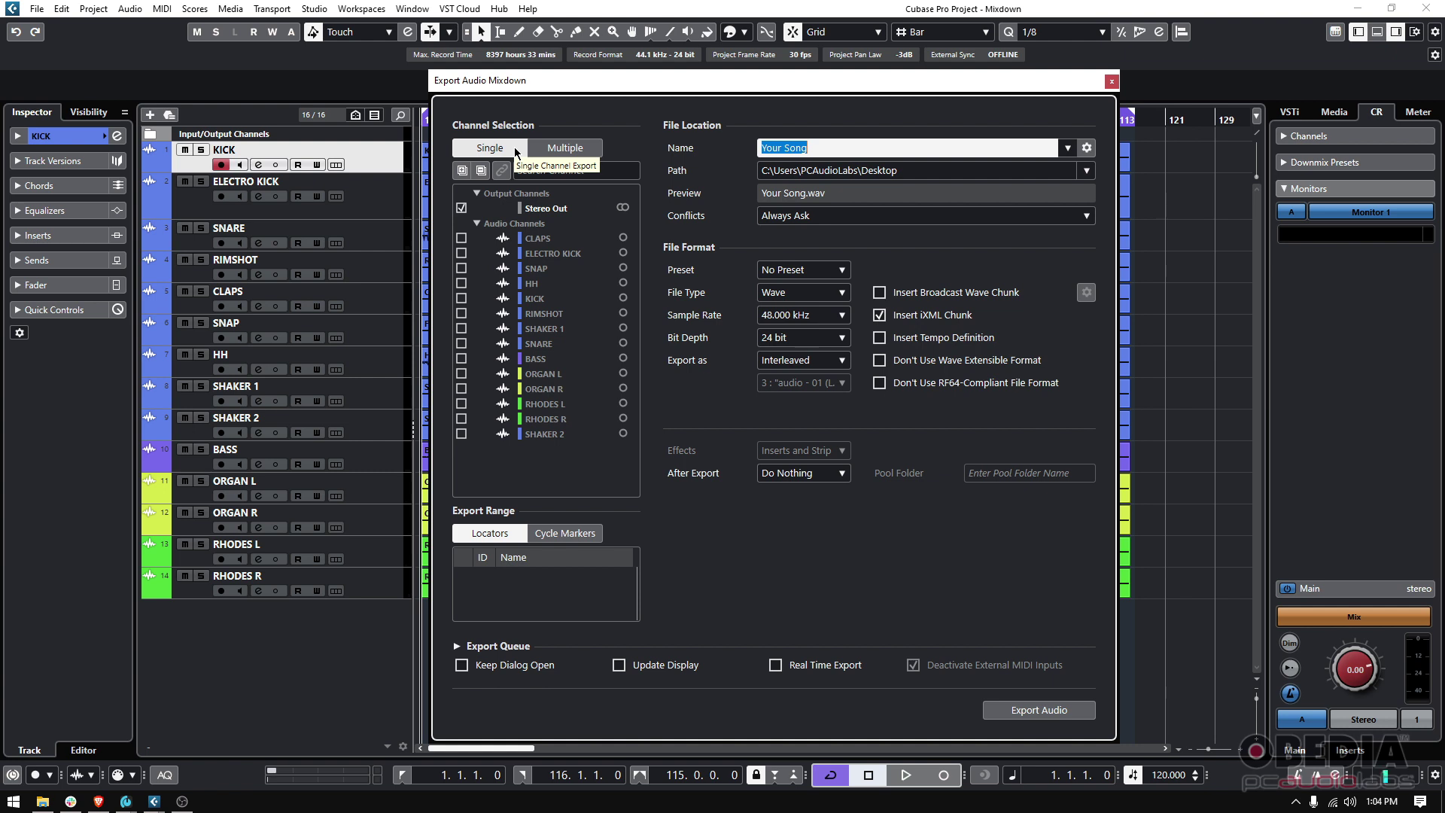
pyautogui.click(571, 148)
pyautogui.click(503, 148)
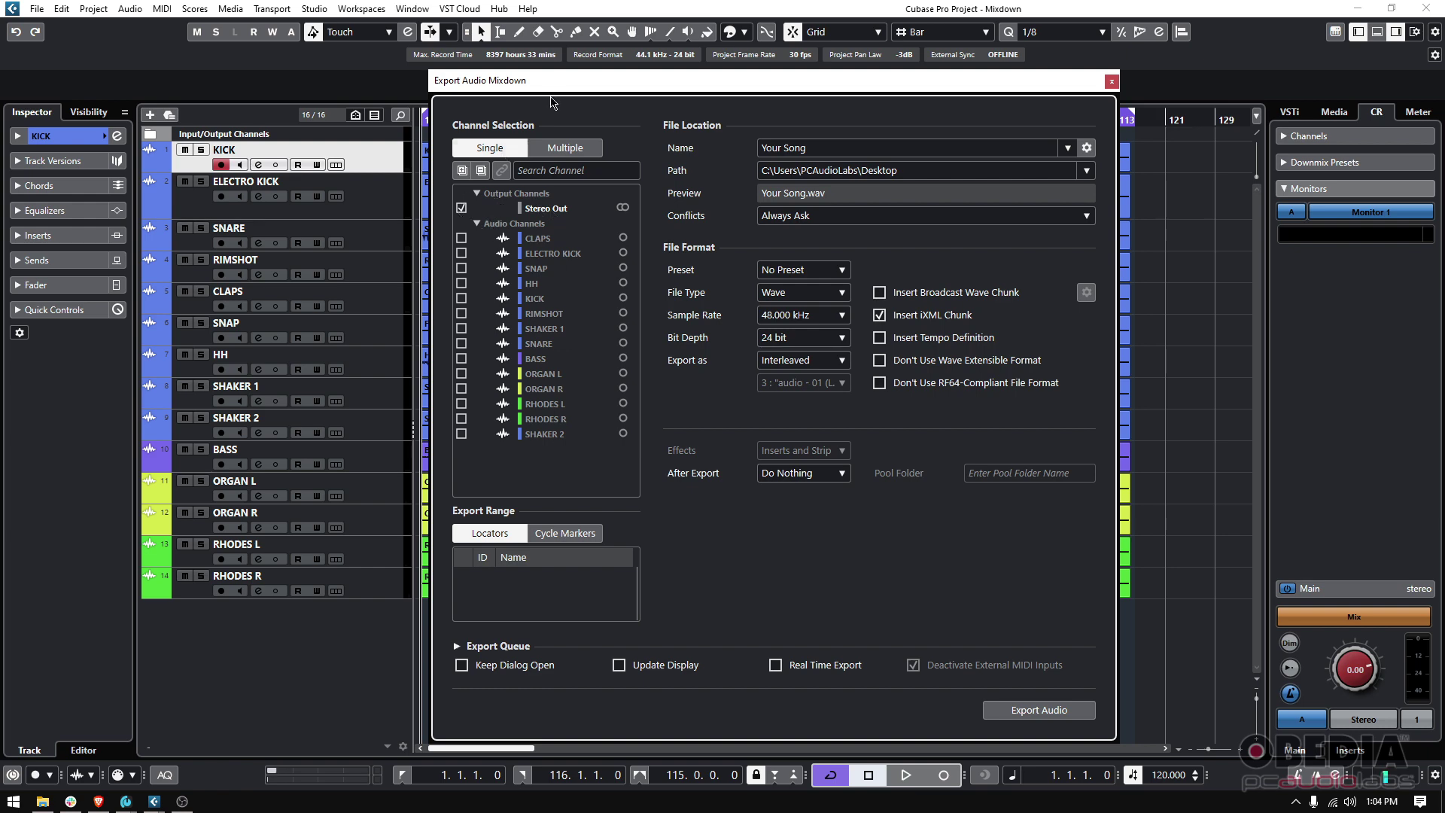
pyautogui.click(1110, 81)
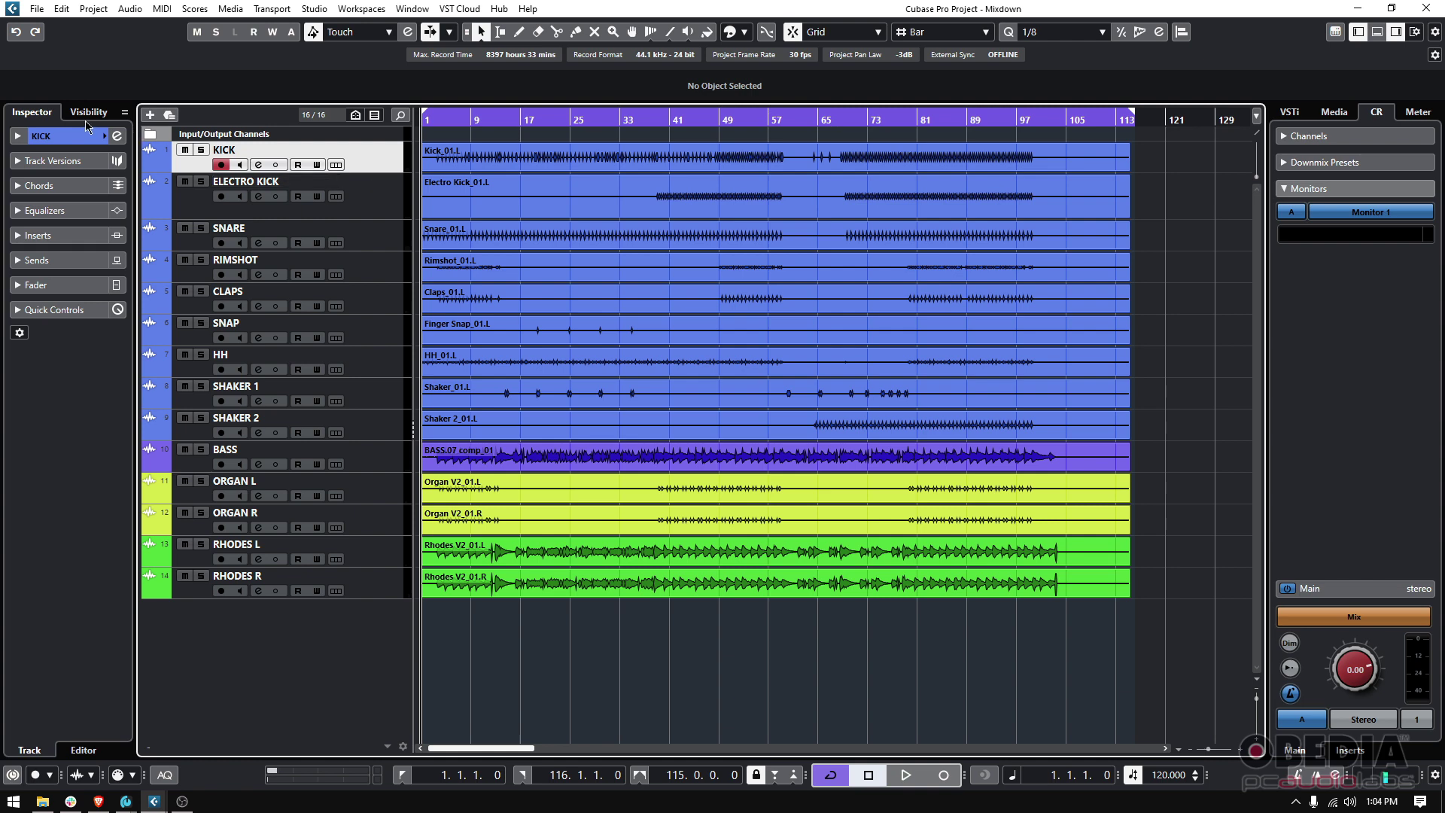
pyautogui.click(362, 211)
pyautogui.click(358, 243)
pyautogui.click(365, 280)
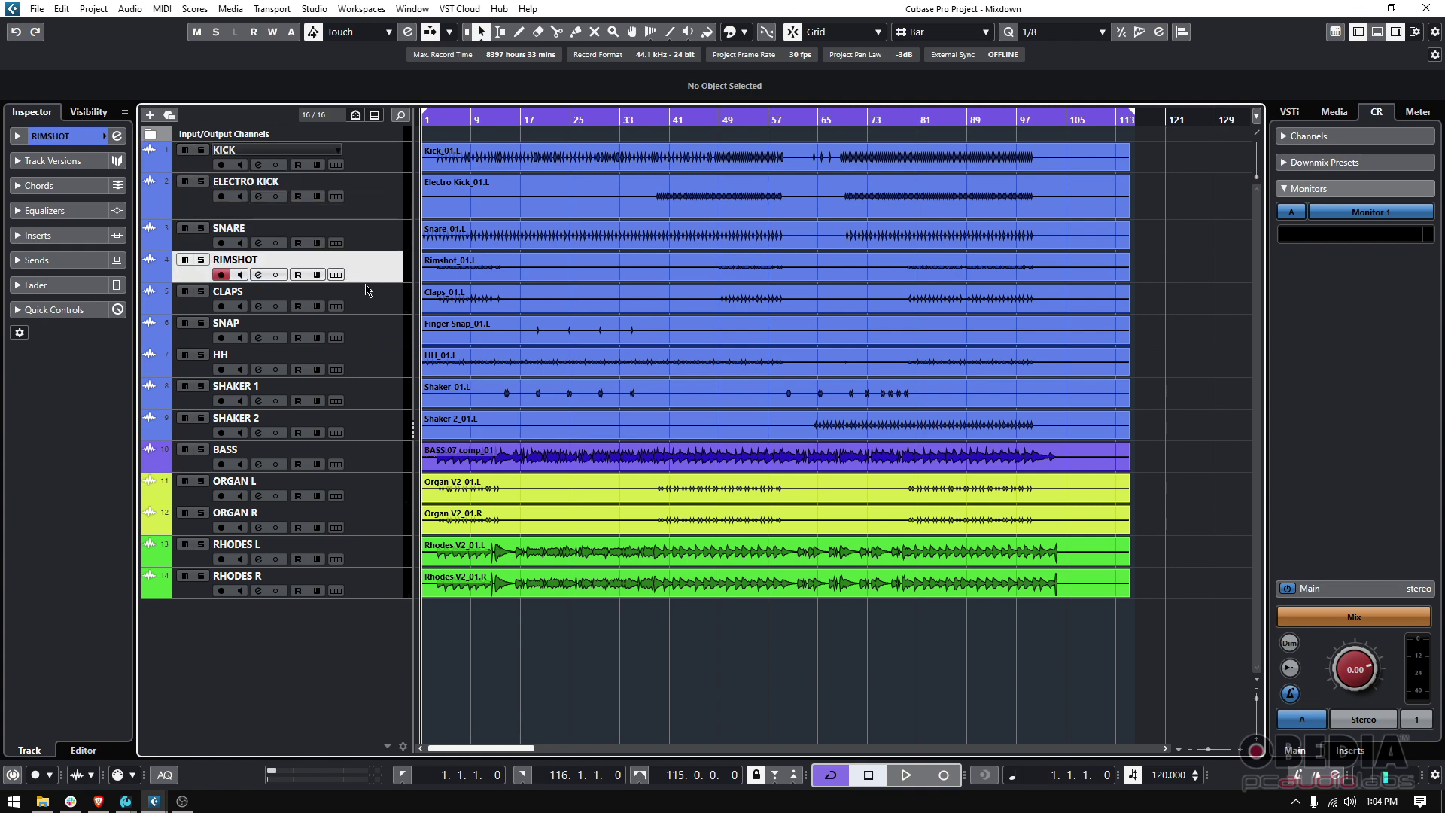
pyautogui.click(366, 310)
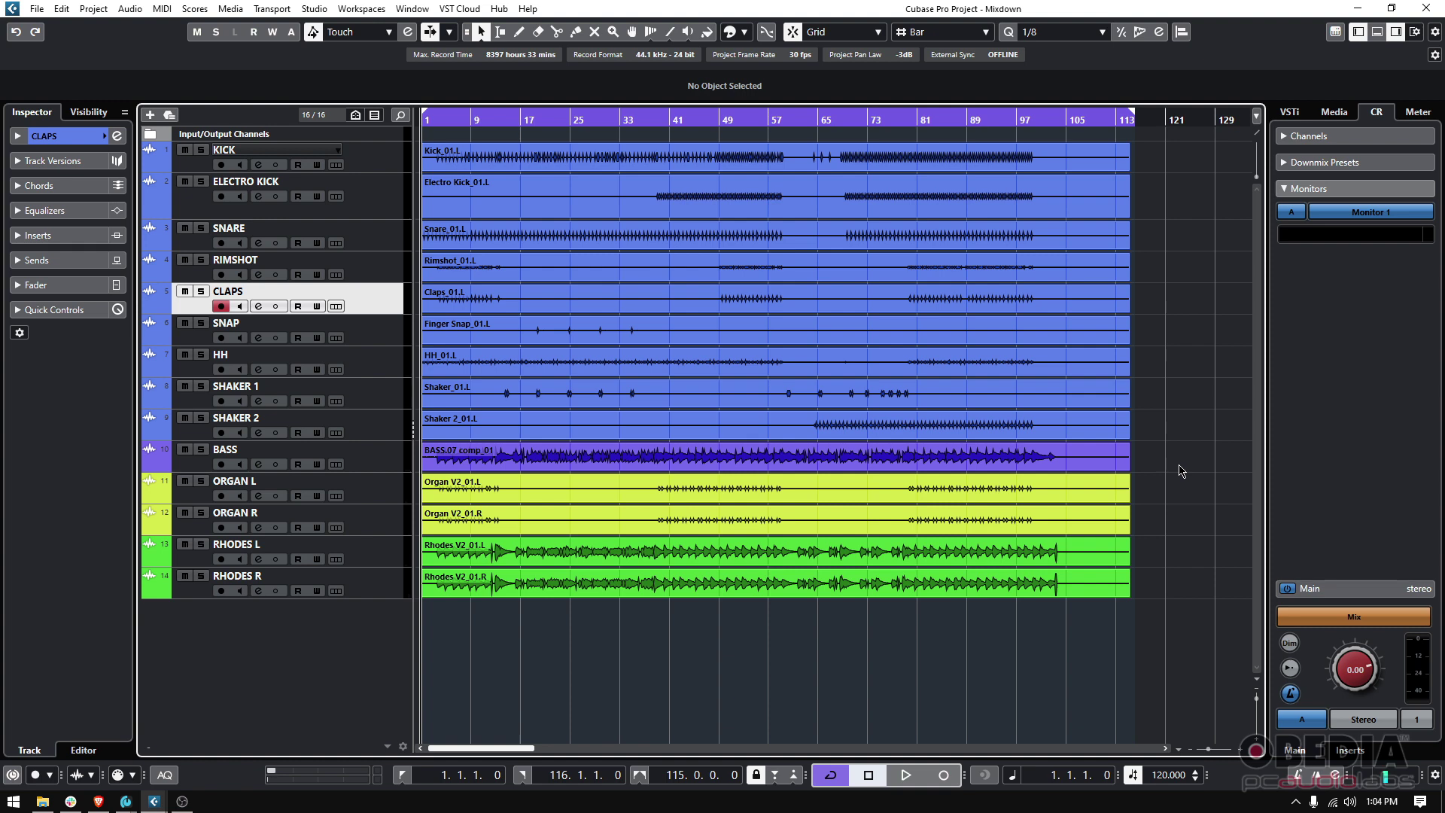
pyautogui.click(388, 167)
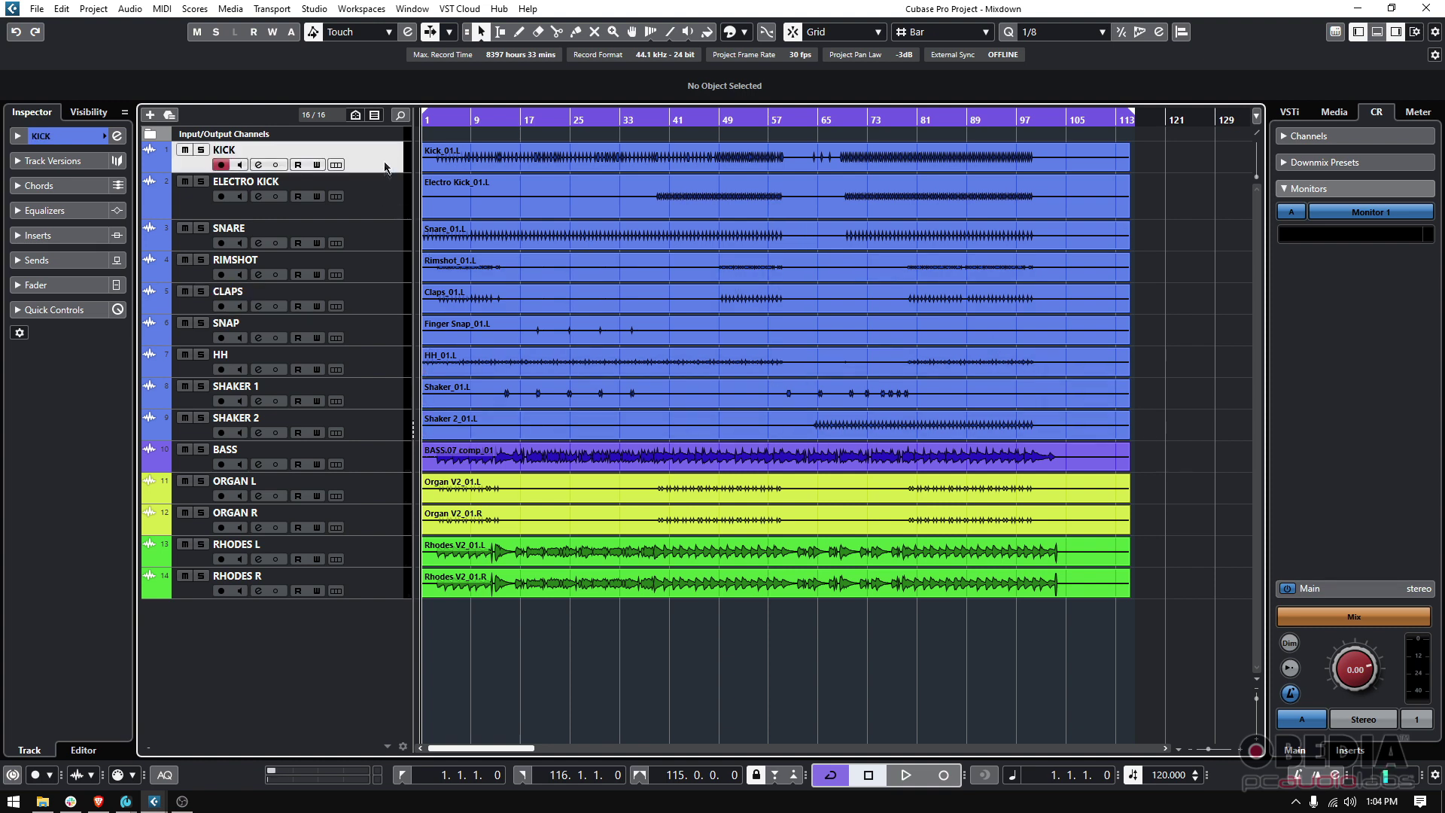
pyautogui.click(393, 587)
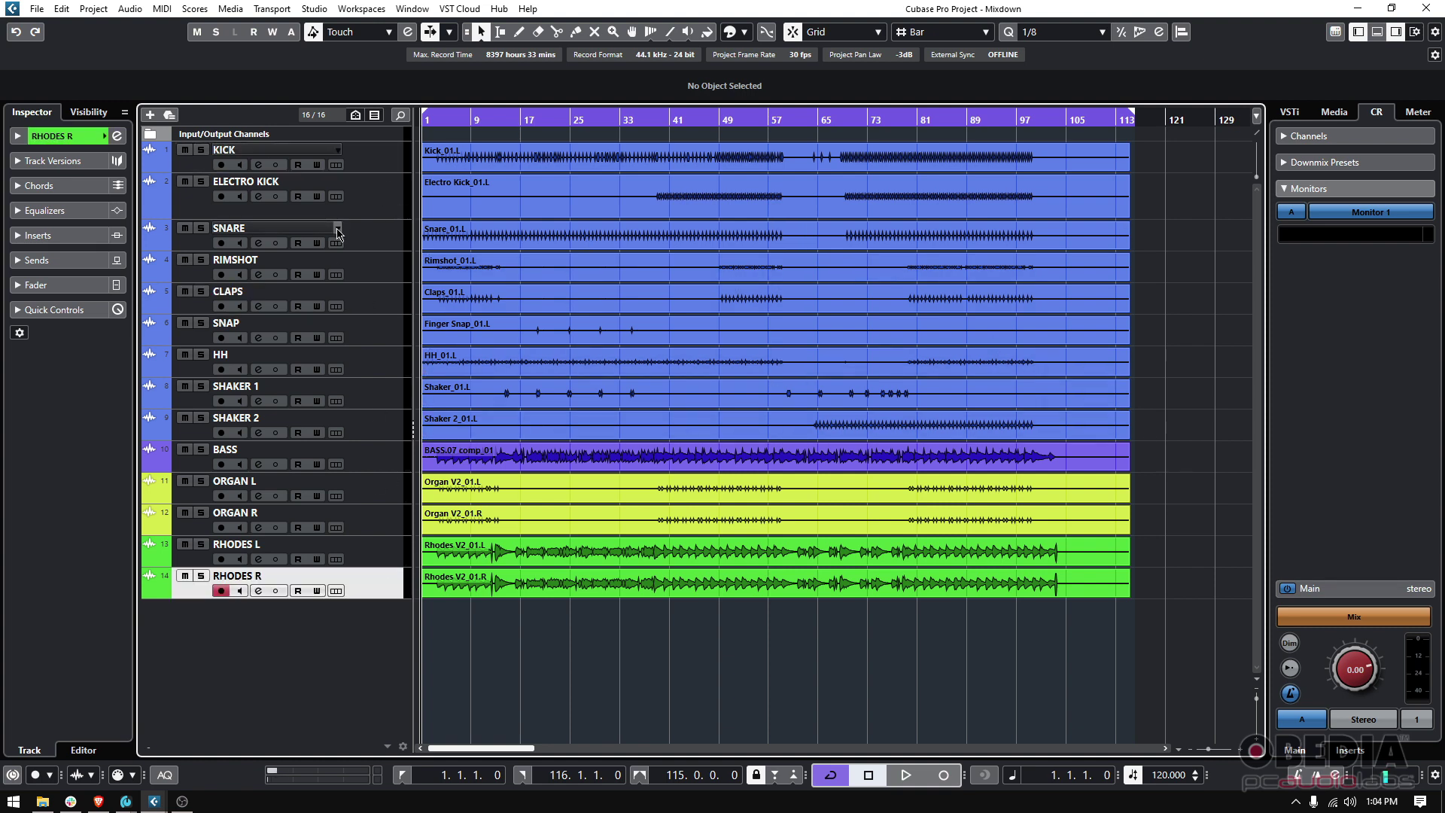
pyautogui.click(36, 8)
pyautogui.moveTo(98, 242)
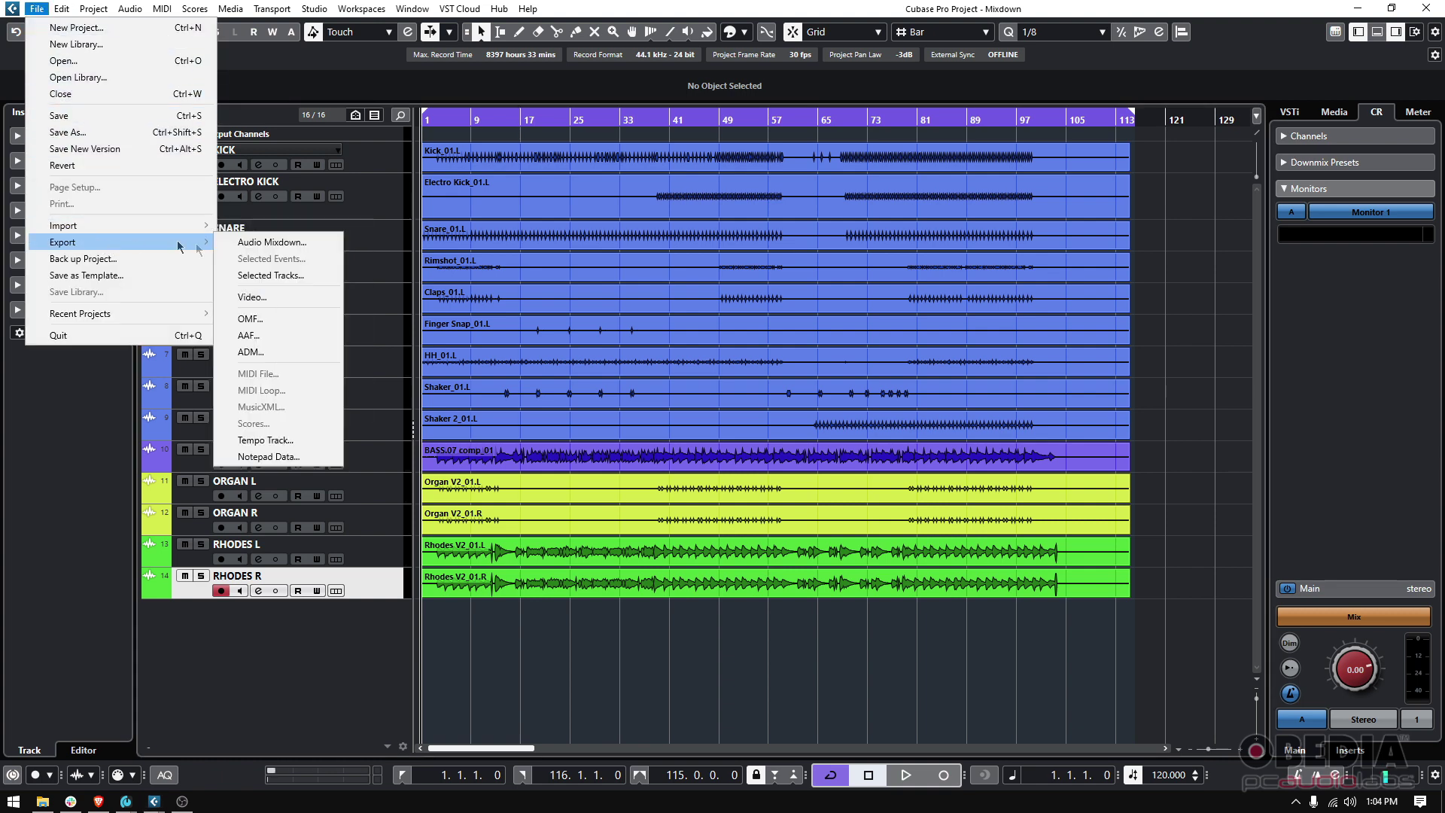
pyautogui.click(241, 244)
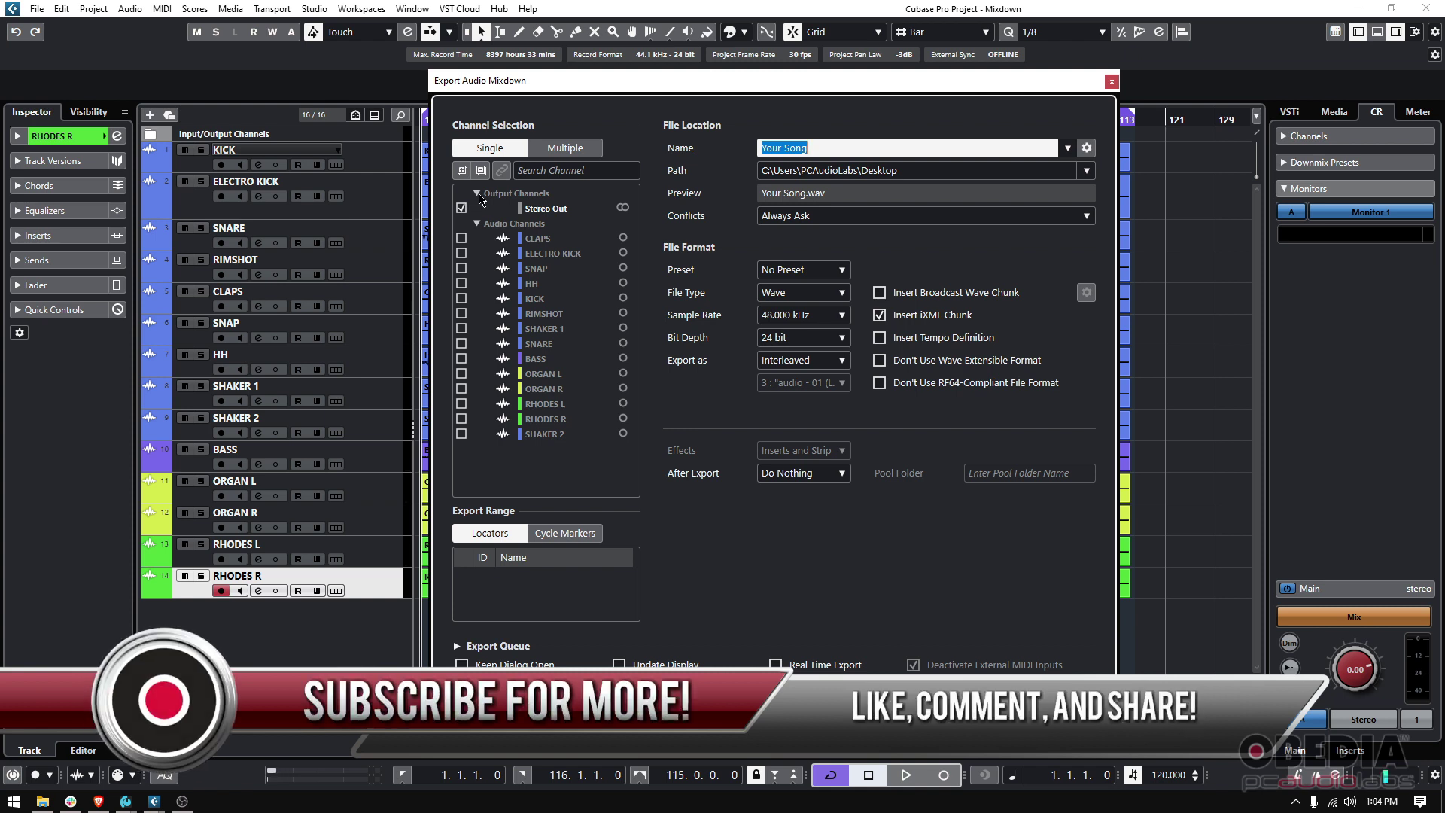
pyautogui.click(566, 148)
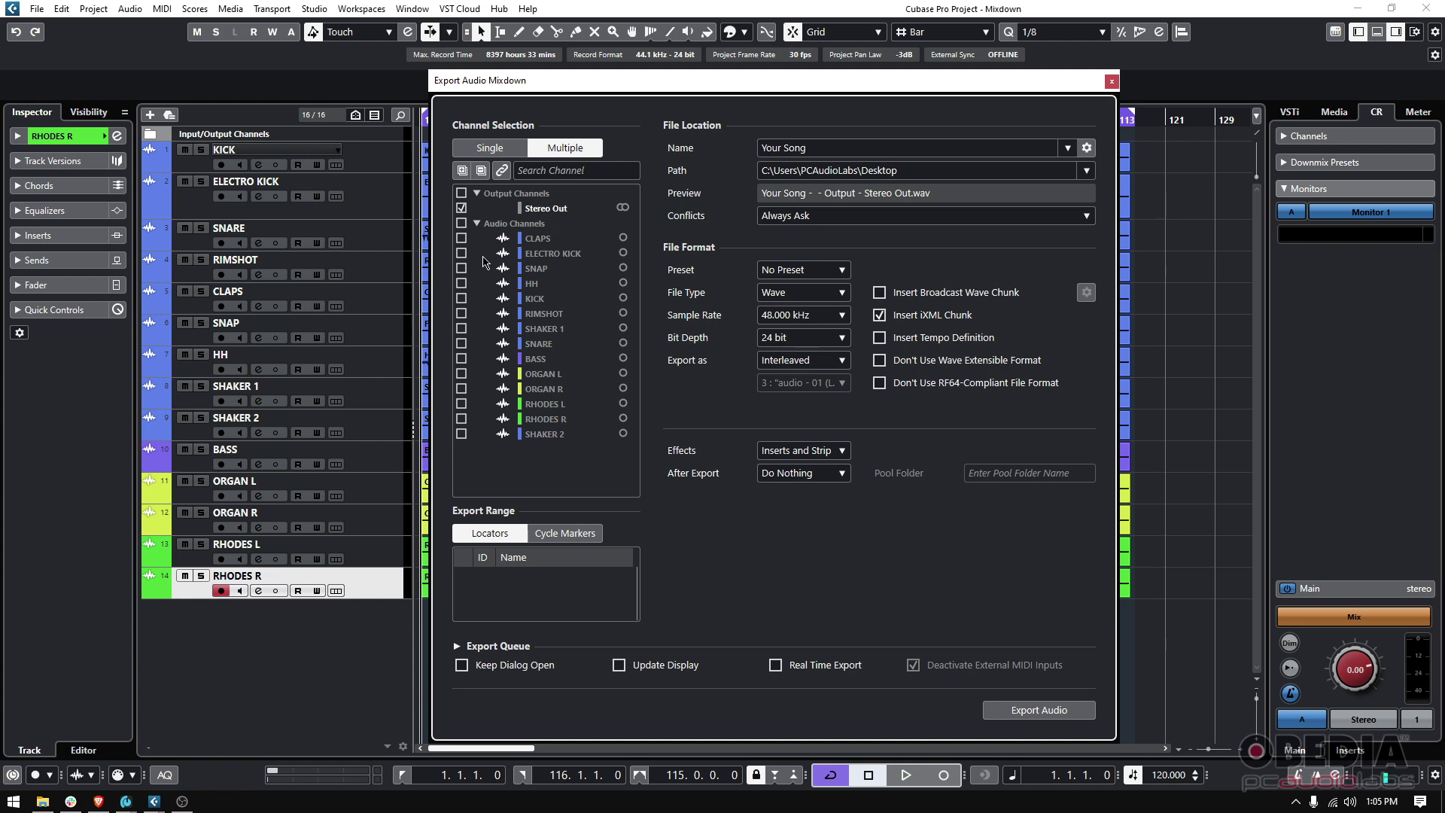
pyautogui.click(514, 152)
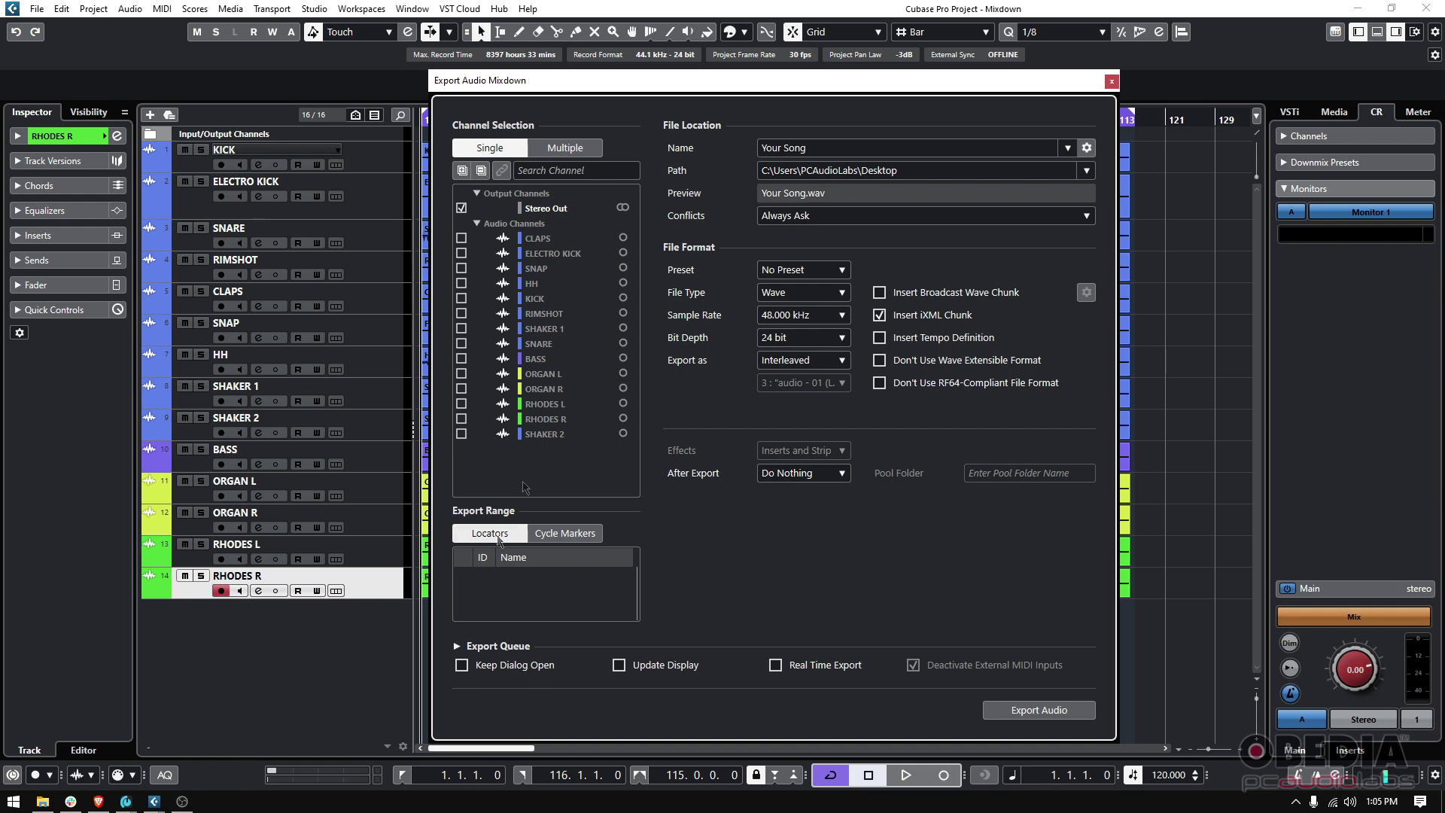
pyautogui.moveTo(655, 81); pyautogui.dragTo(649, 179)
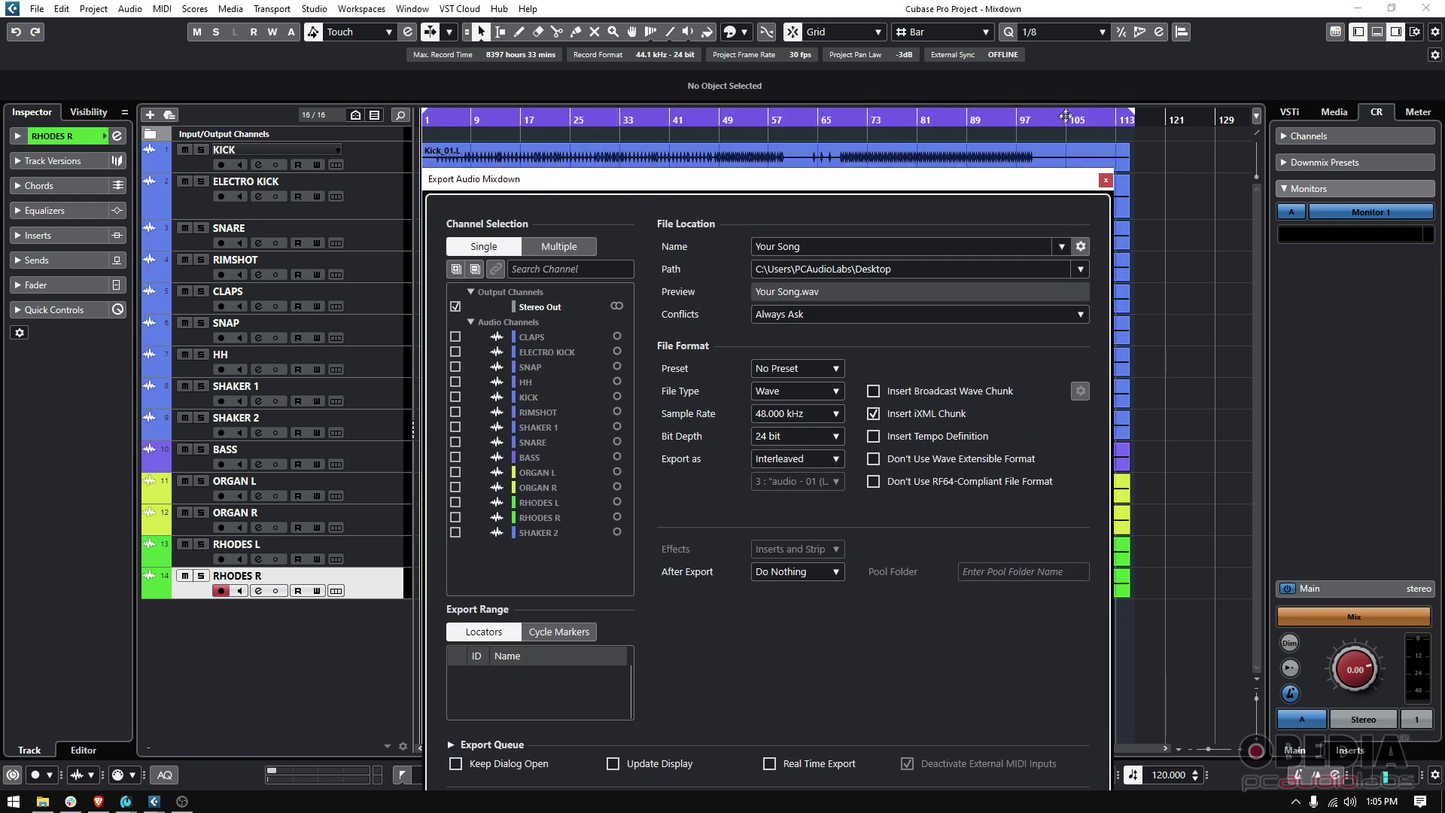
pyautogui.moveTo(811, 184); pyautogui.dragTo(812, 179)
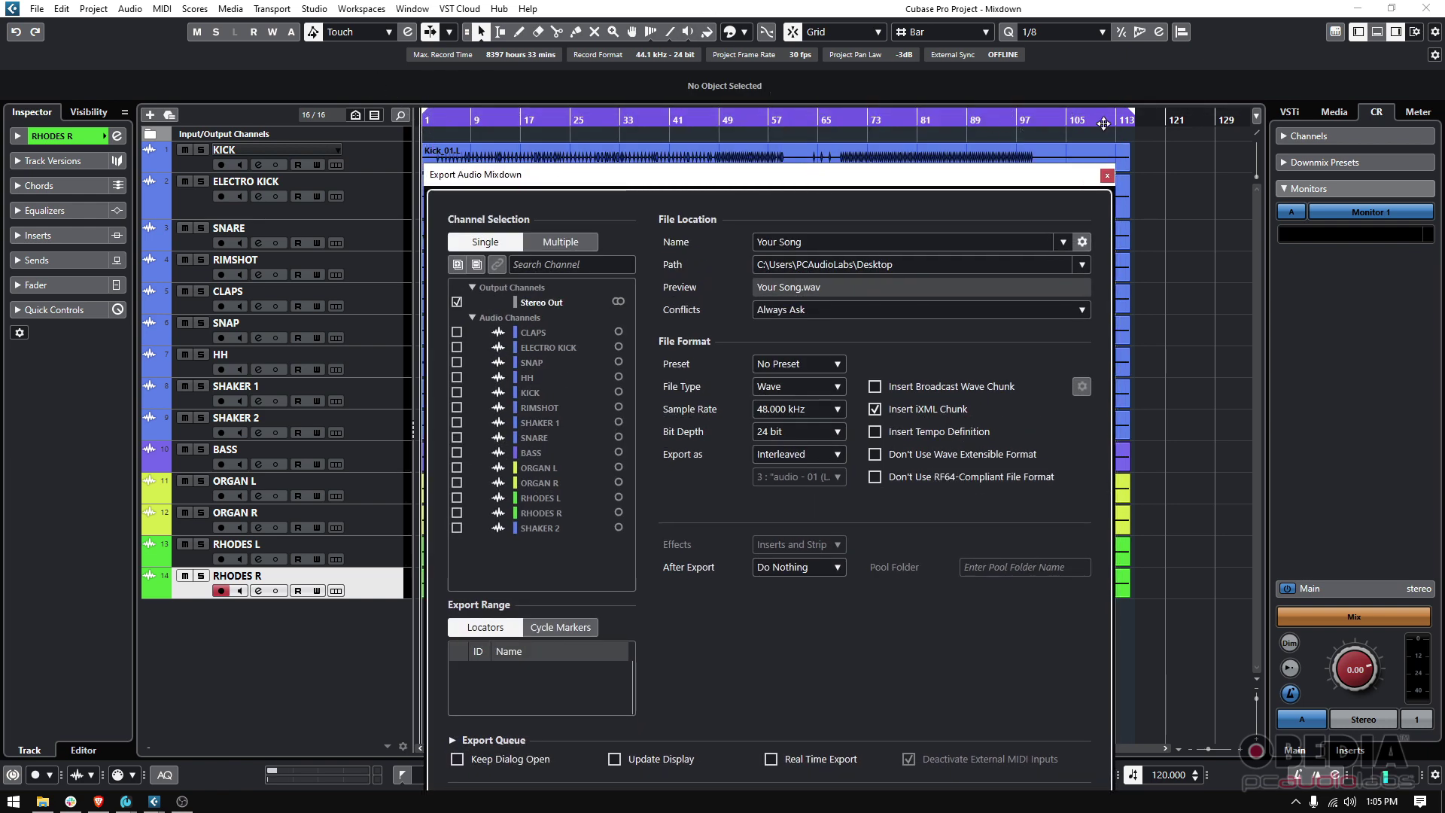
pyautogui.moveTo(819, 181); pyautogui.dragTo(815, 94)
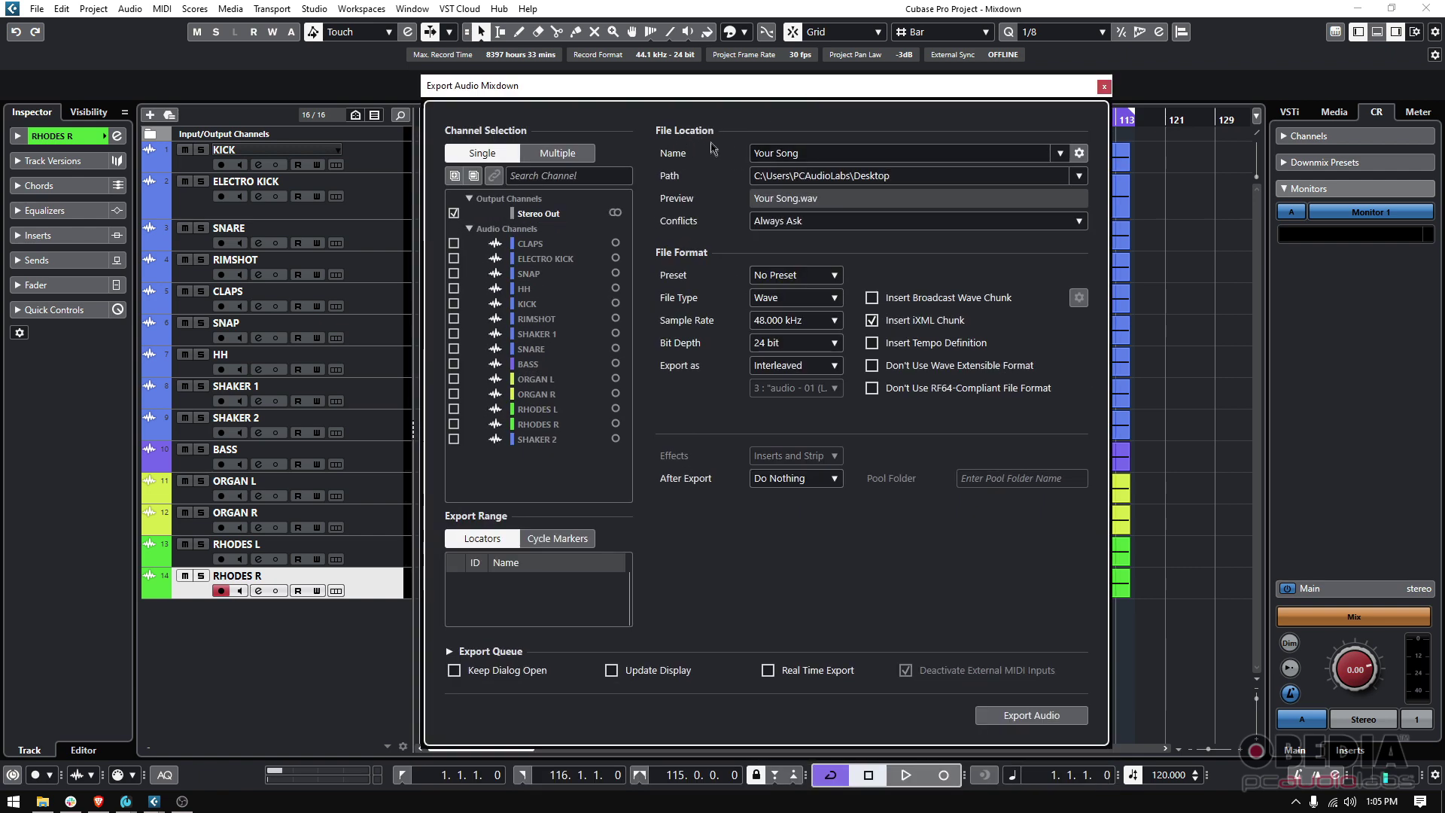
# Replace the export name 'Your Song' with 'My Amazing Song'.
pyautogui.click(823, 151)
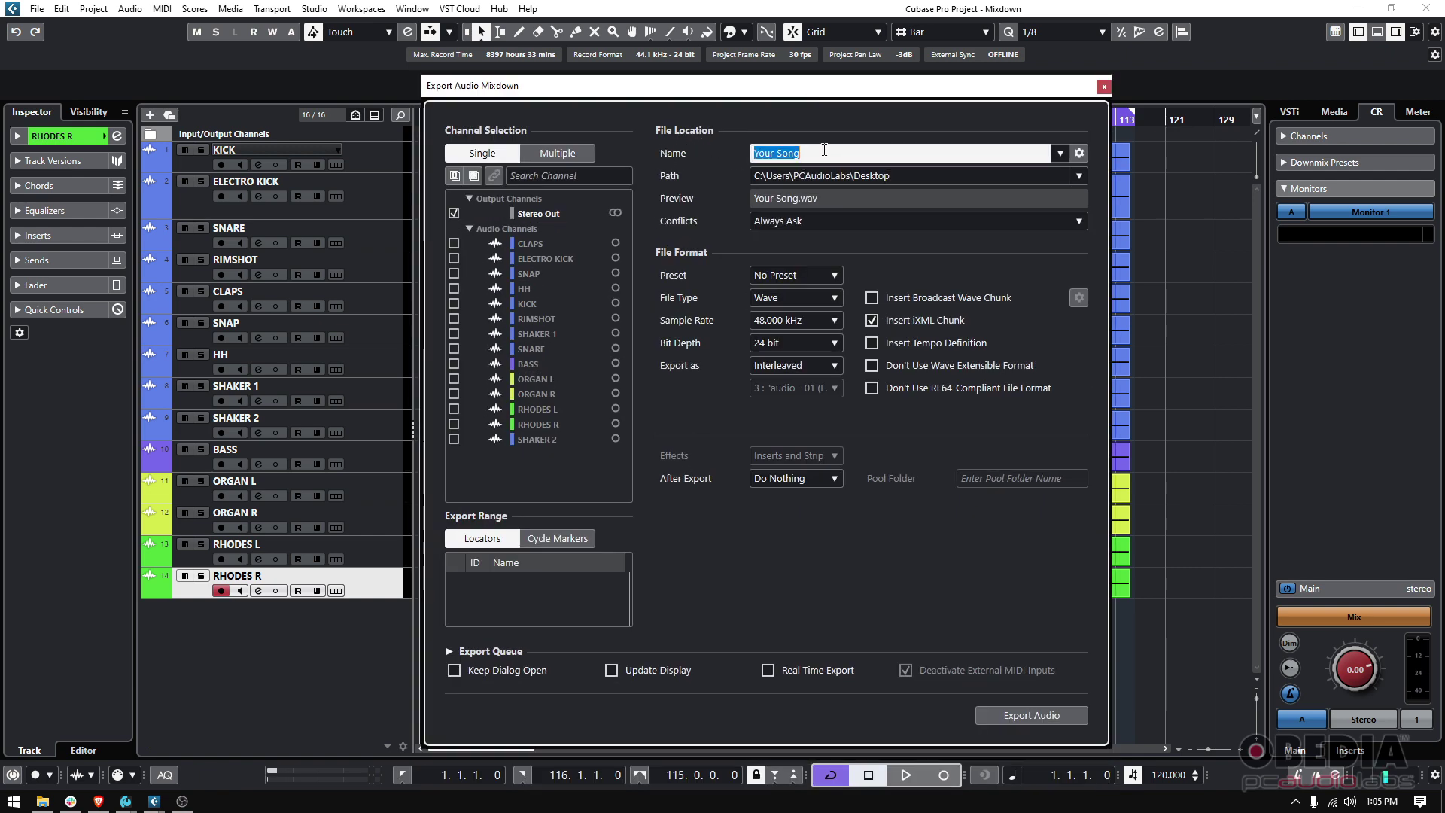
pyautogui.press('BackSpace')
pyautogui.write('My ')
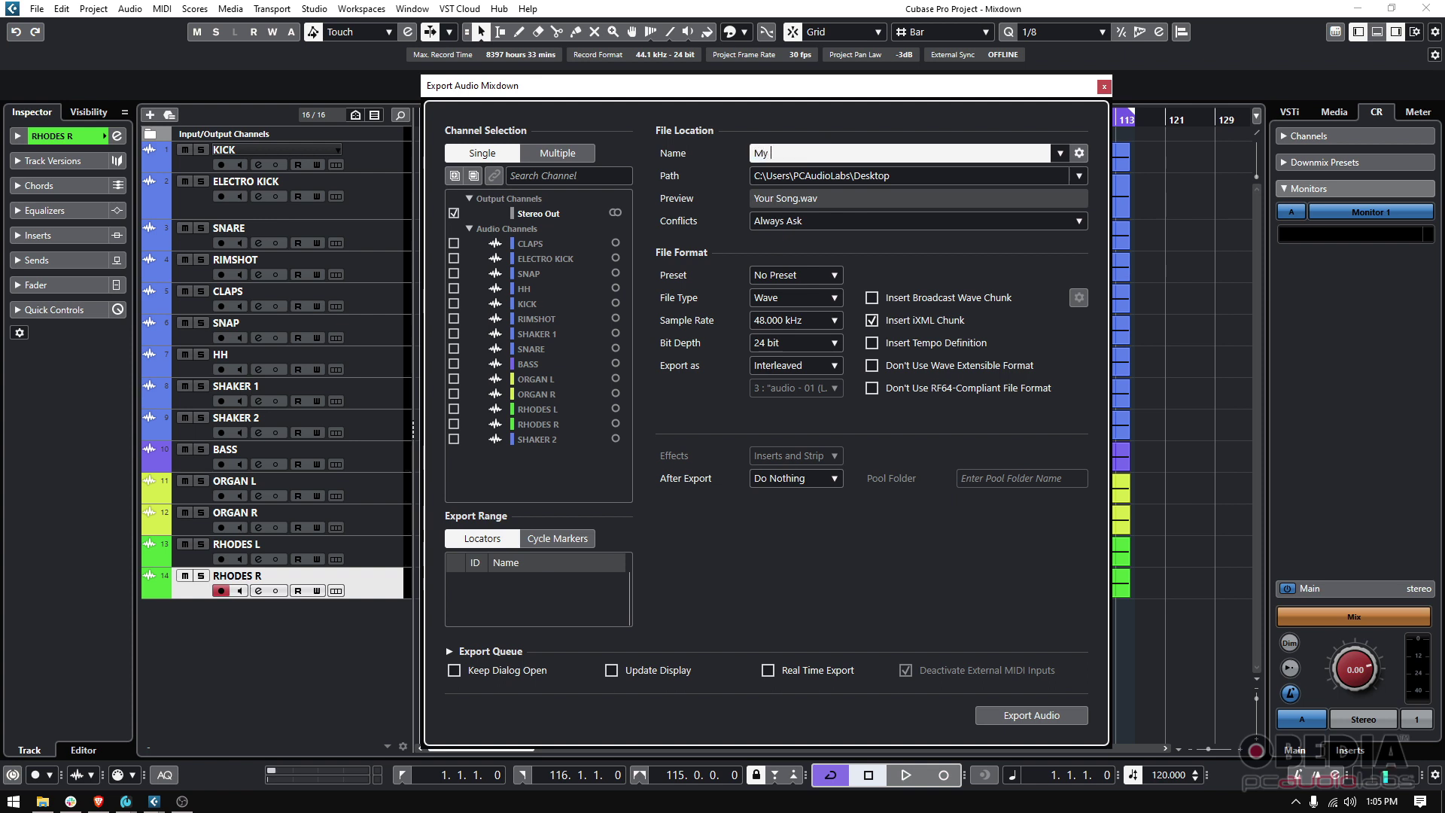
pyautogui.write('Amazing Song')
pyautogui.press('Return')
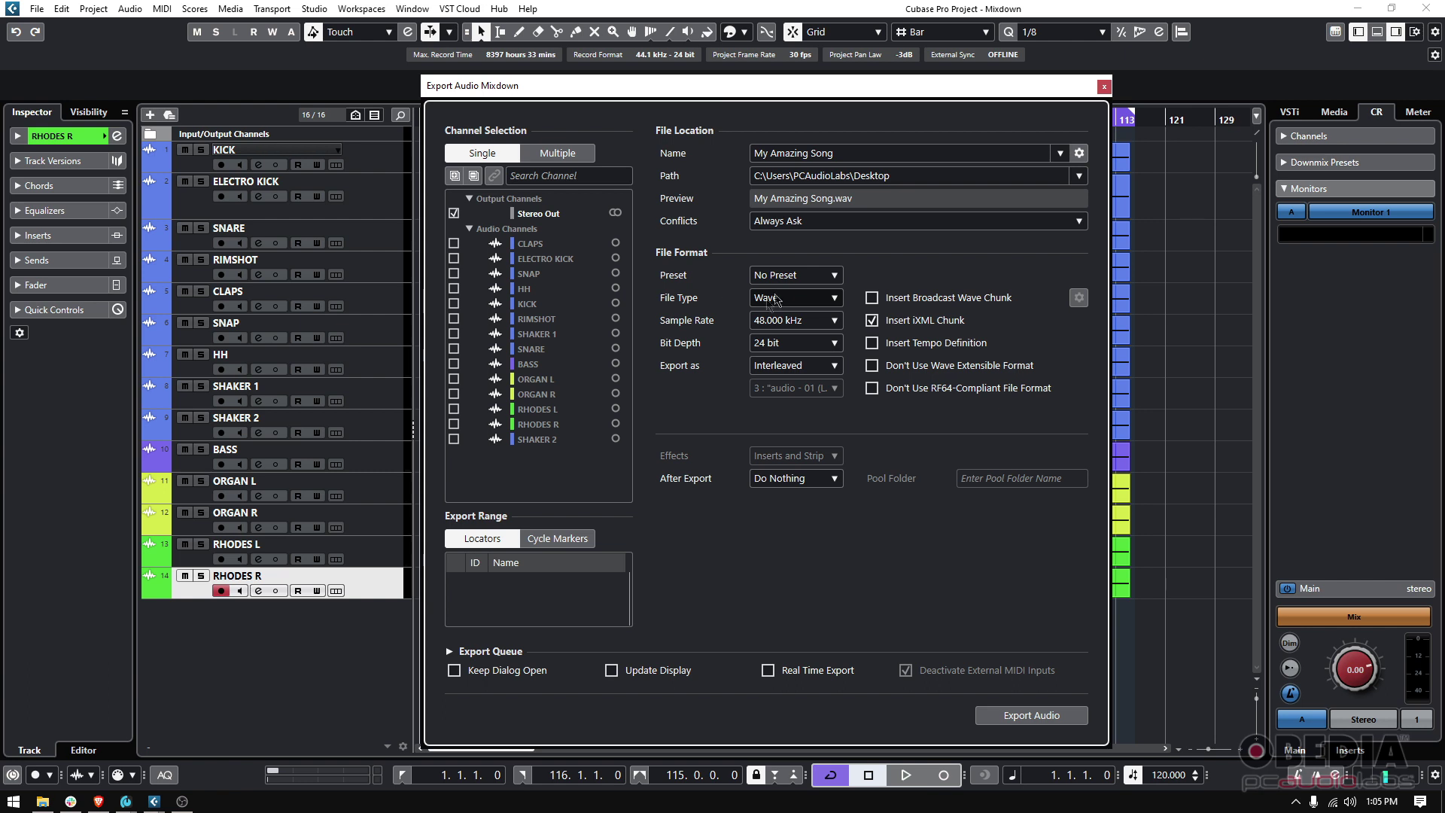
pyautogui.click(774, 298)
pyautogui.click(773, 301)
pyautogui.click(769, 322)
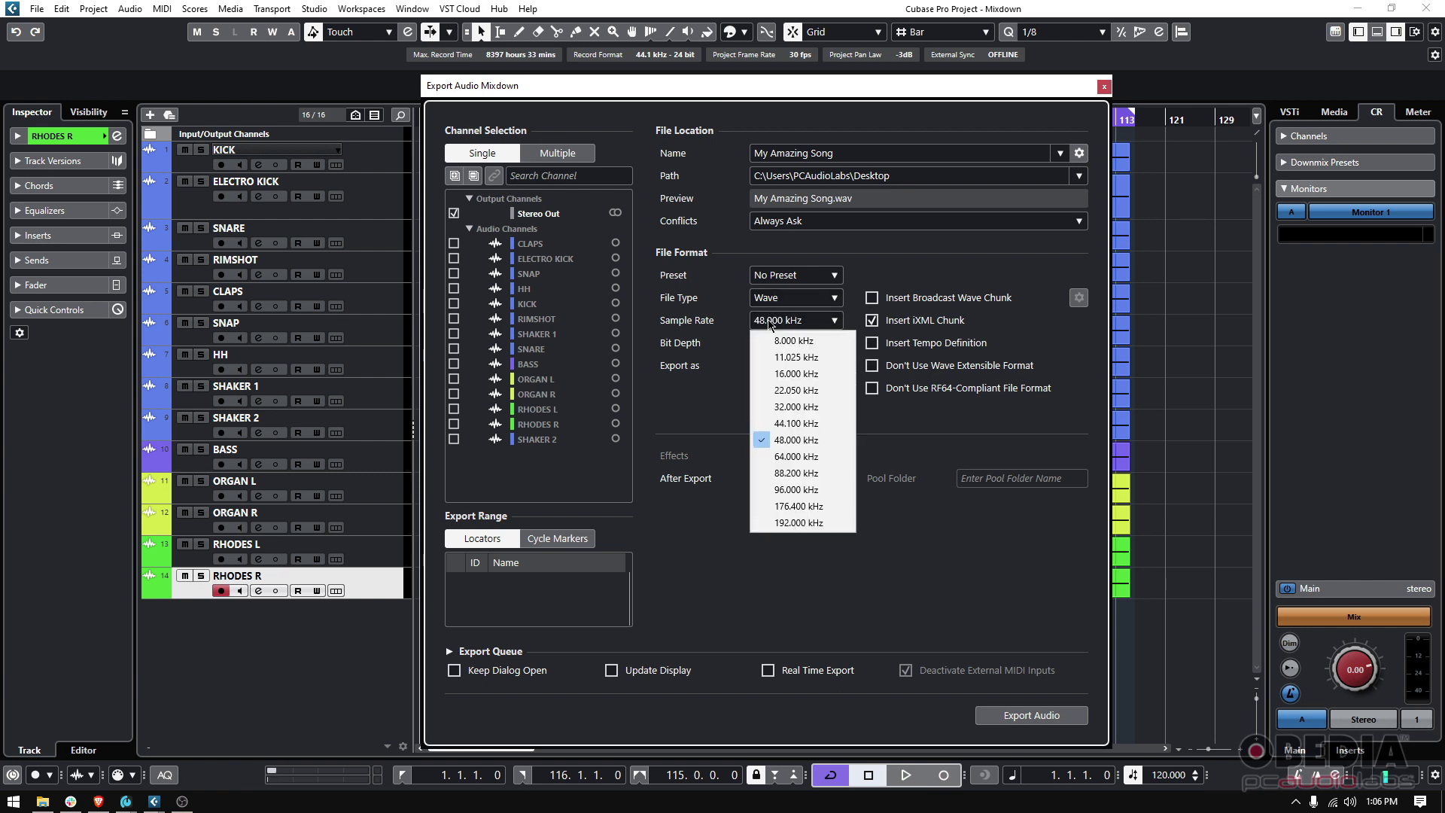
pyautogui.click(769, 323)
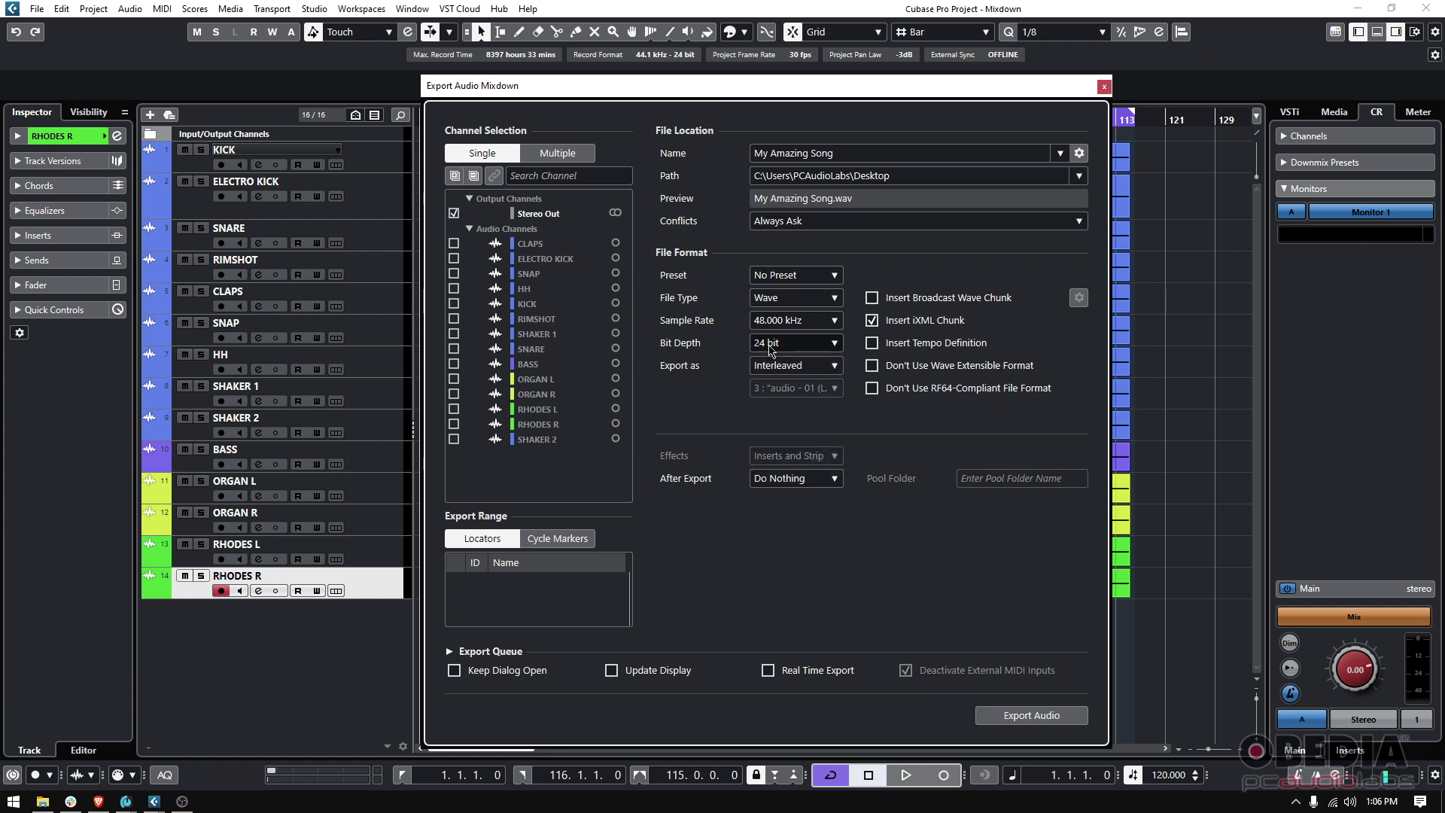
pyautogui.click(769, 345)
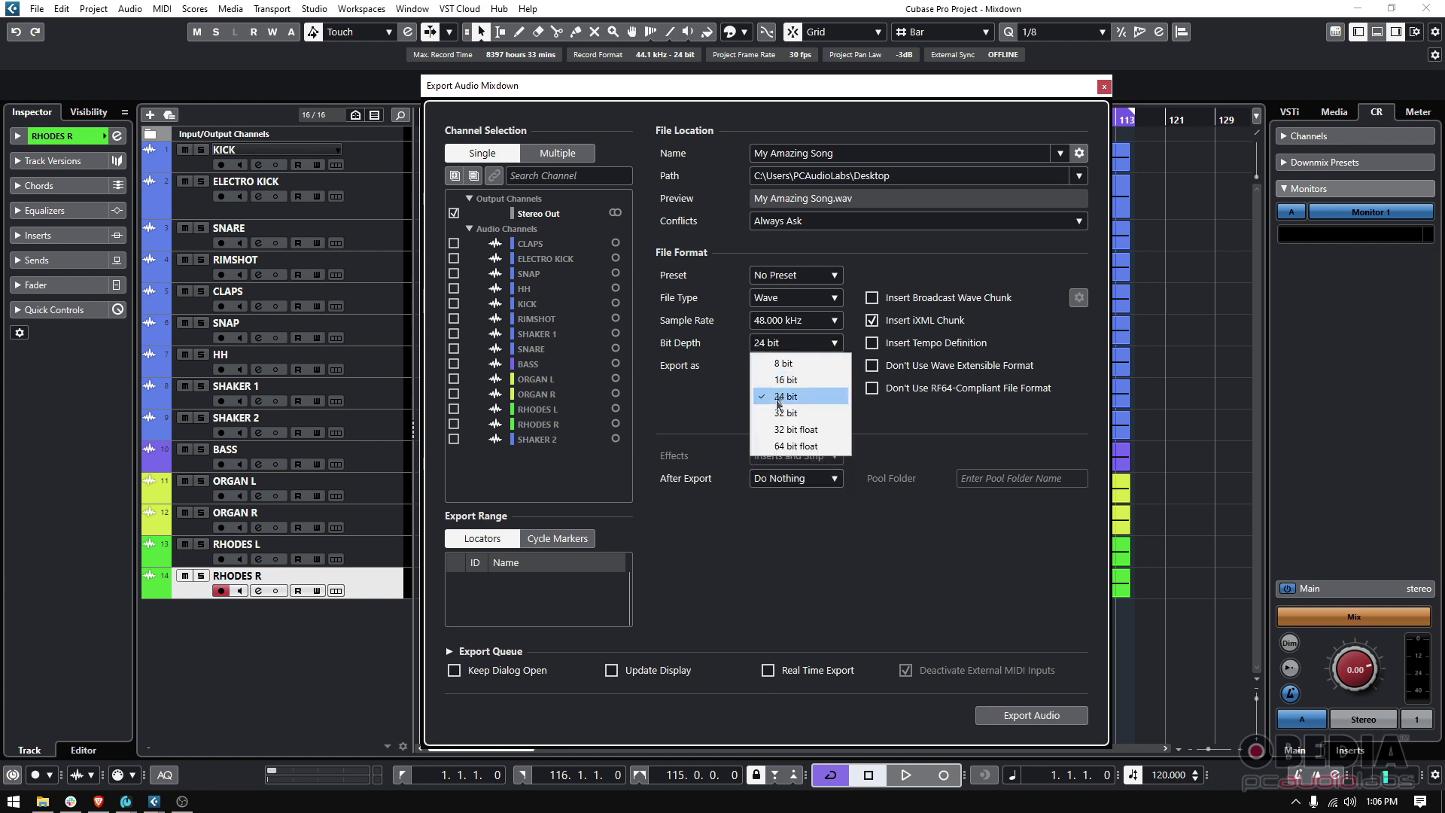
pyautogui.click(779, 404)
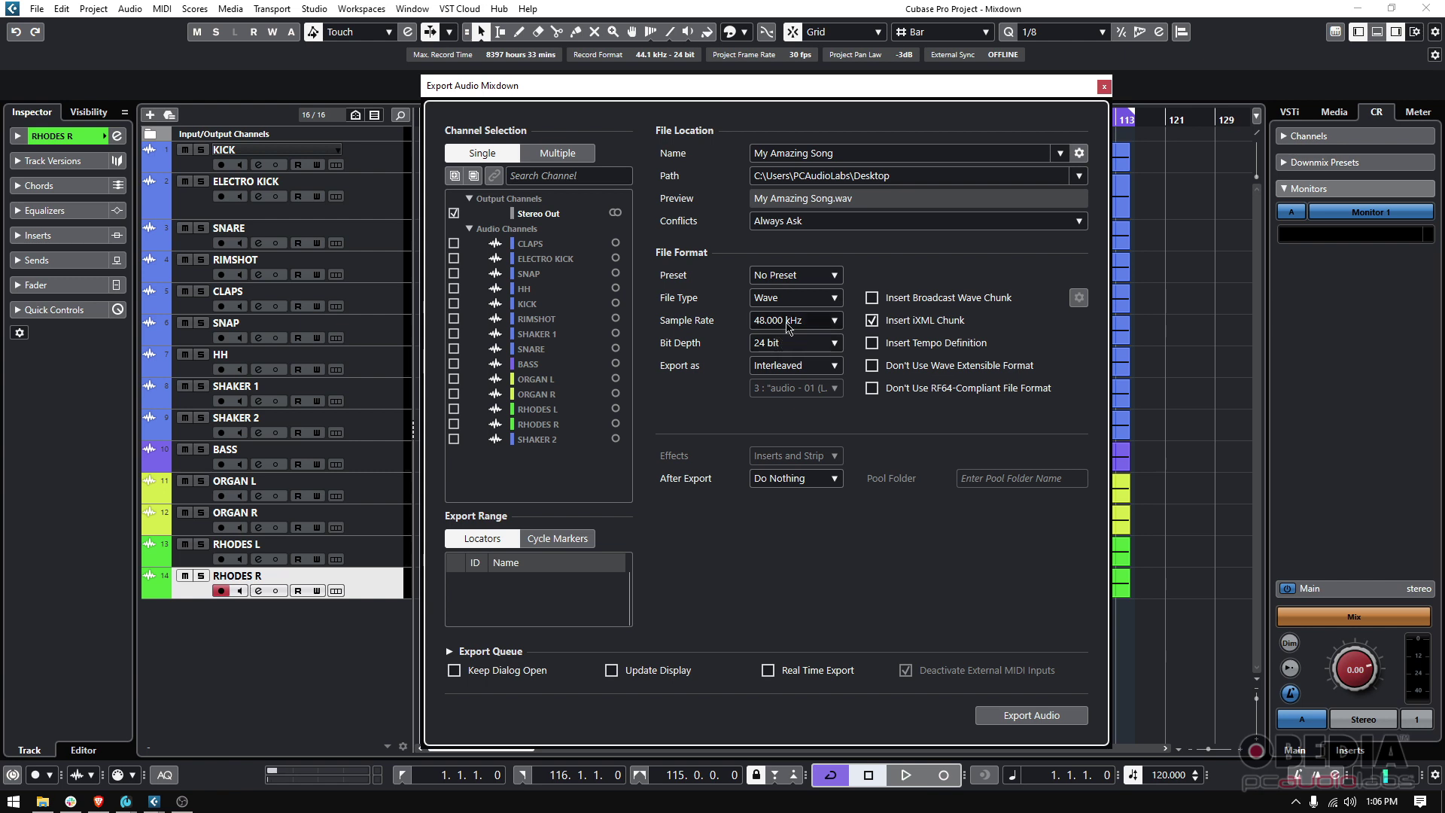
pyautogui.click(788, 325)
pyautogui.click(788, 325)
pyautogui.click(779, 344)
pyautogui.click(780, 344)
pyautogui.click(778, 365)
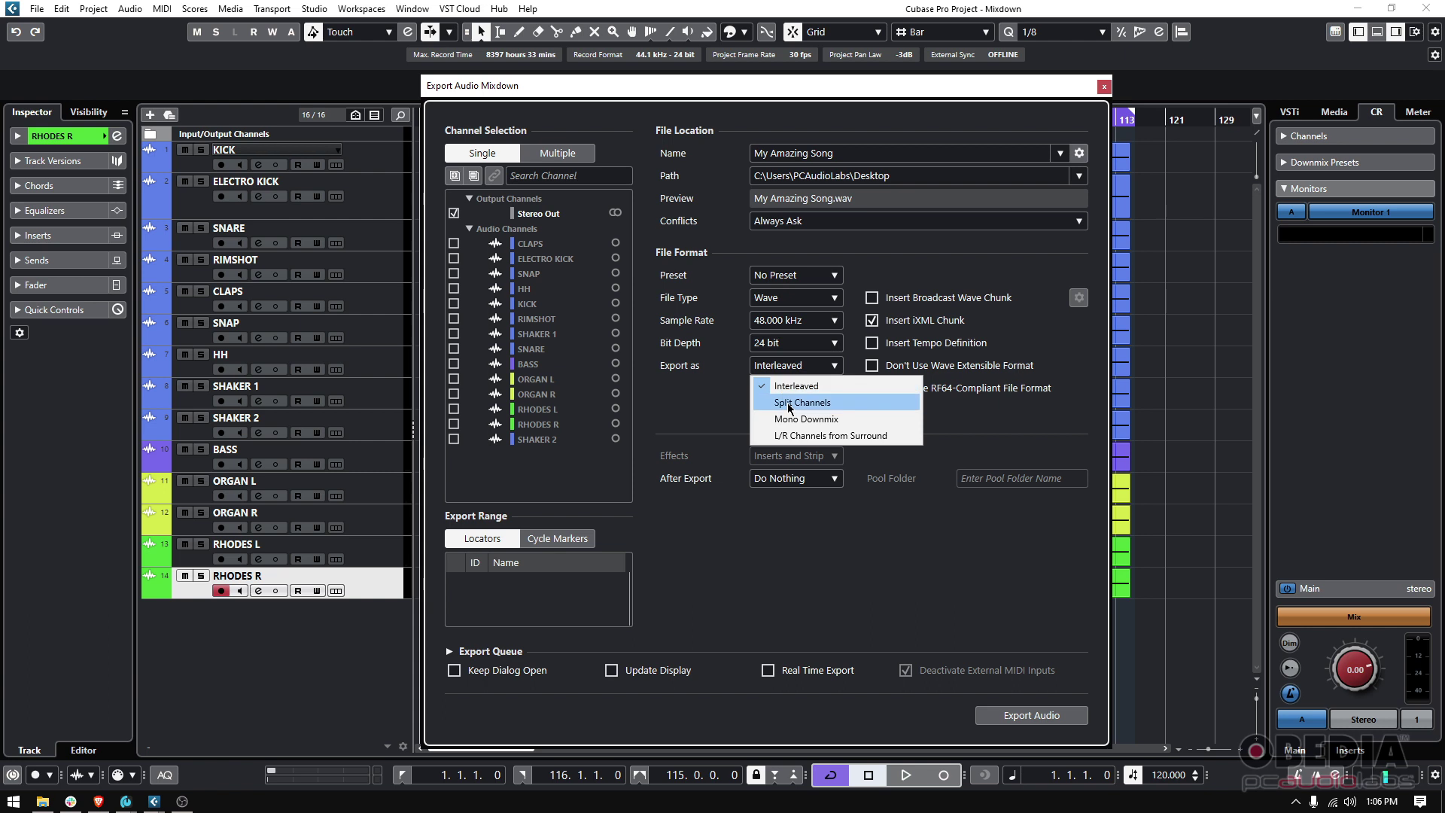
pyautogui.click(700, 394)
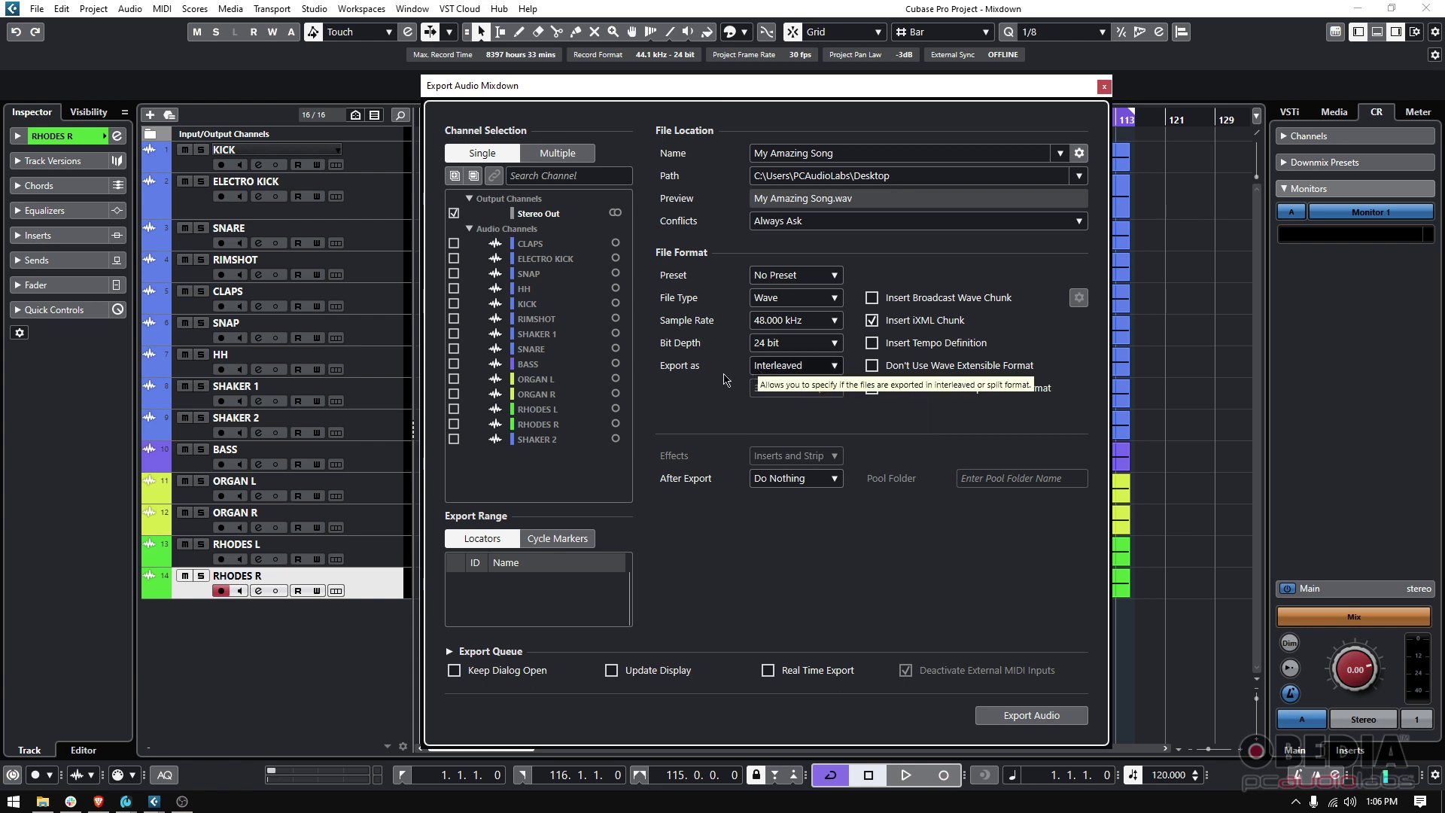
pyautogui.click(780, 369)
pyautogui.click(780, 369)
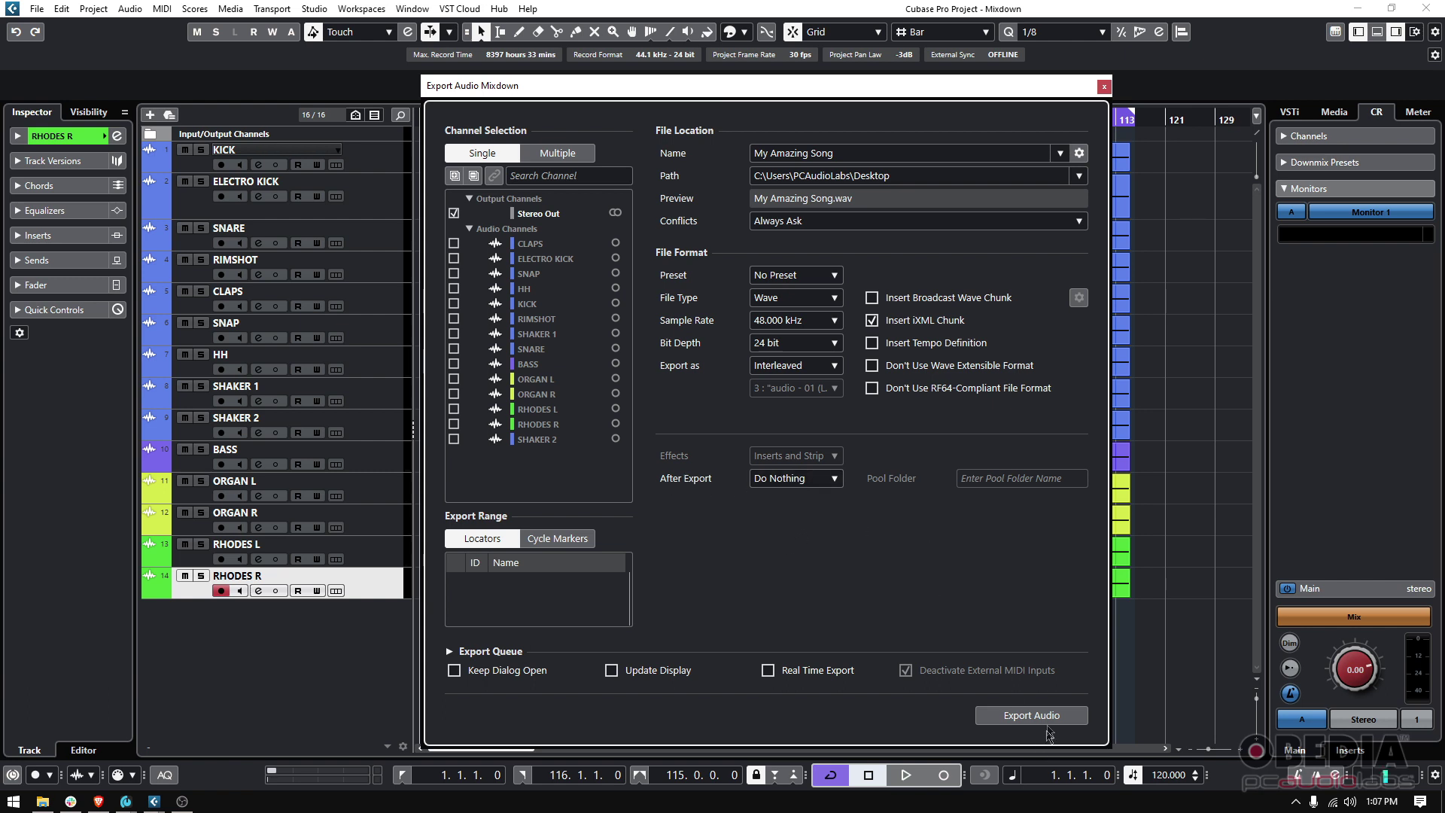
# Run Export Audio to render the Stereo Out mixdown to My Amazing Song.wav.
pyautogui.click(1031, 715)
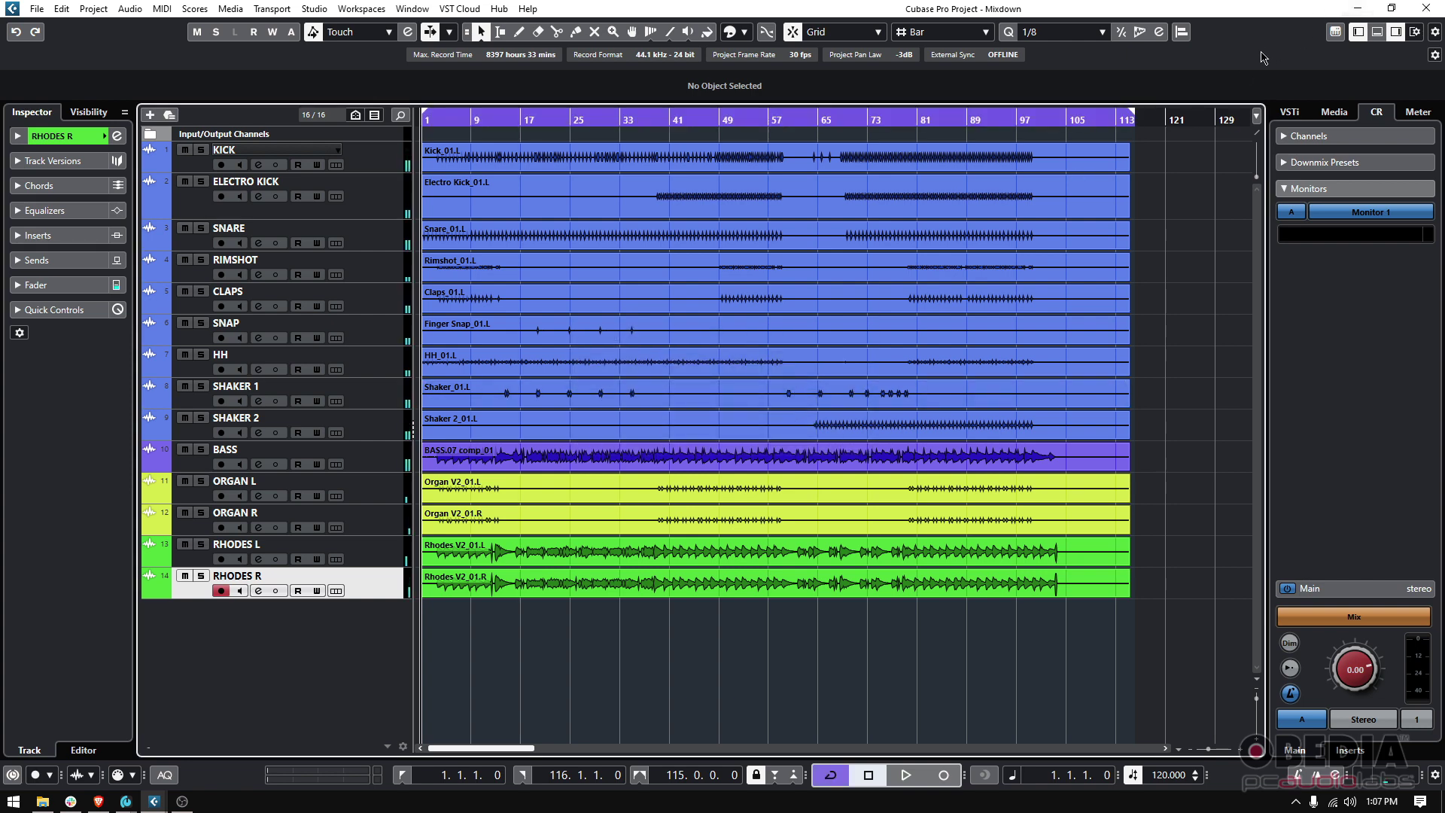
# Minimize Cubase and drag the My Amazing Song WAV icon to the centre of the desktop.
pyautogui.click(1357, 8)
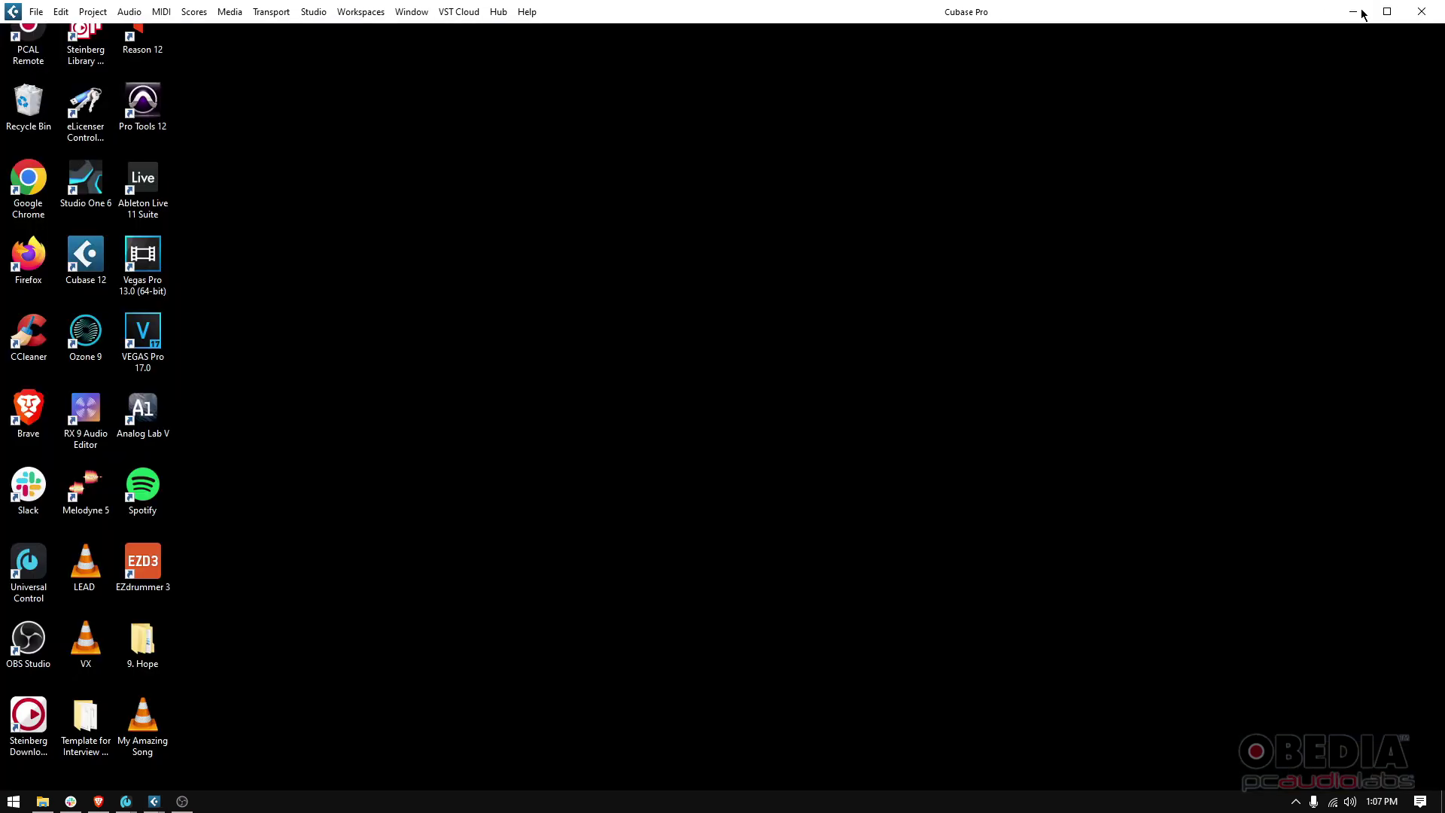
pyautogui.click(1345, 17)
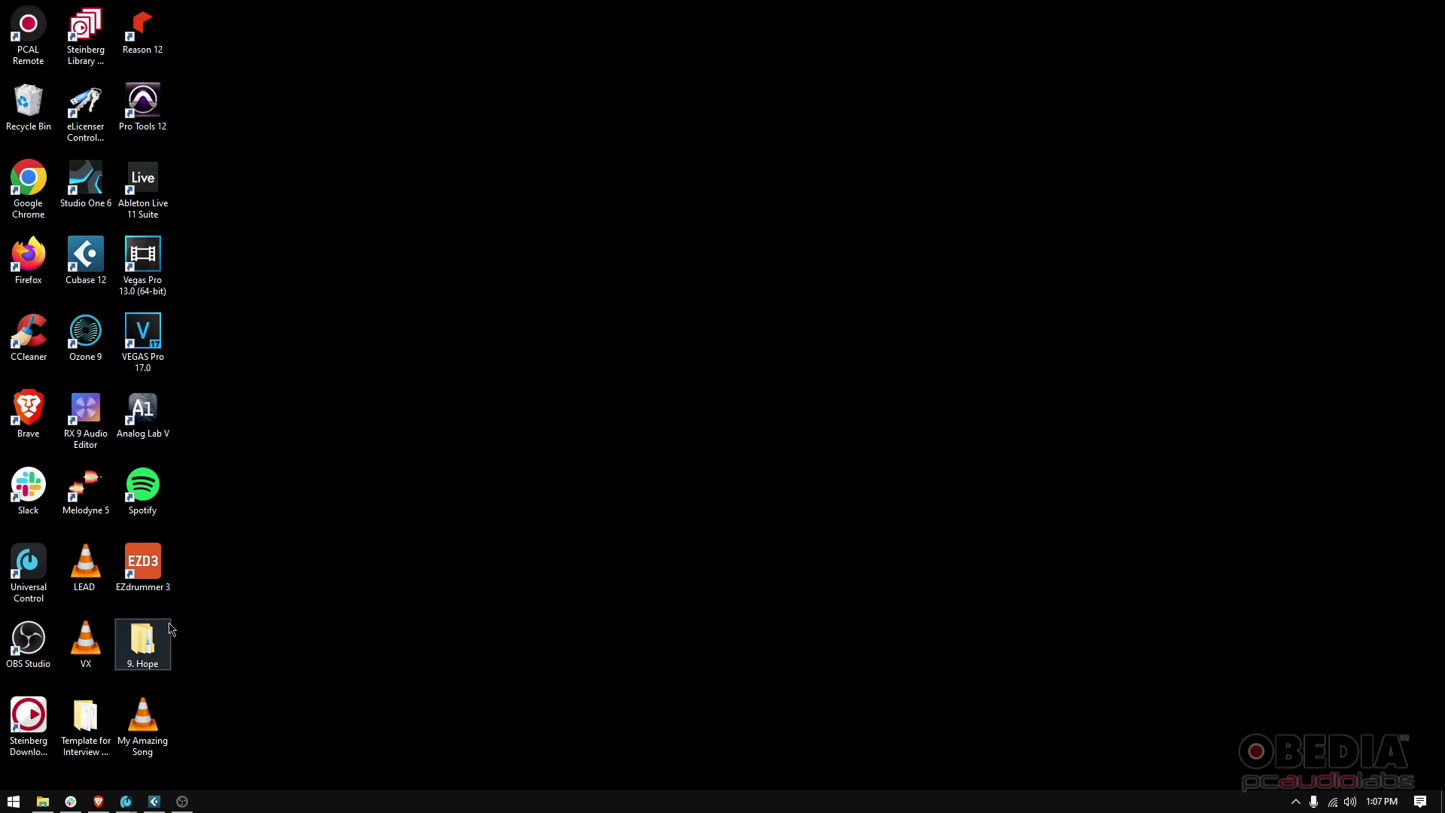
pyautogui.click(143, 736)
pyautogui.moveTo(143, 736); pyautogui.dragTo(943, 276)
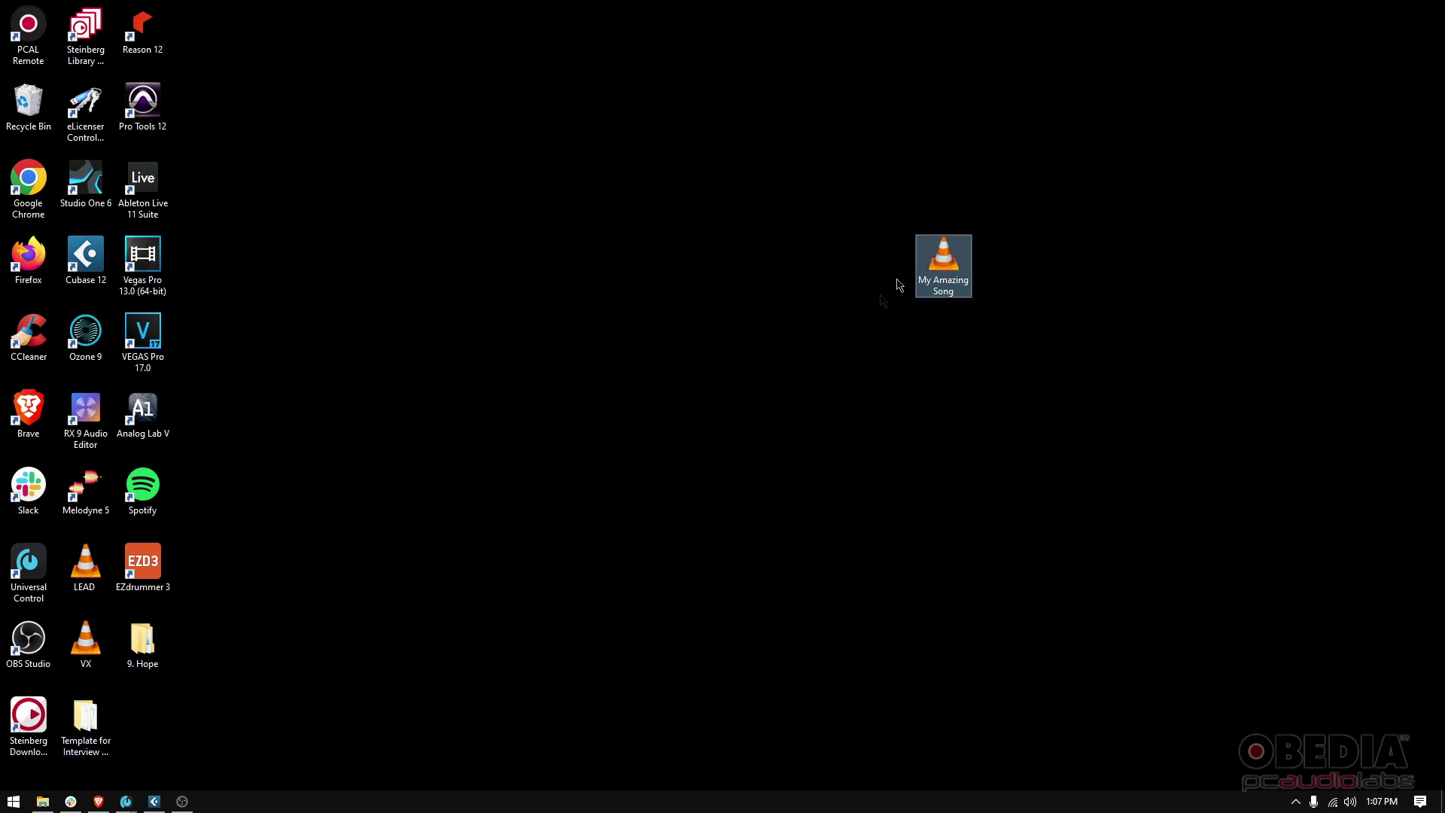
pyautogui.moveTo(884, 191); pyautogui.dragTo(1001, 319)
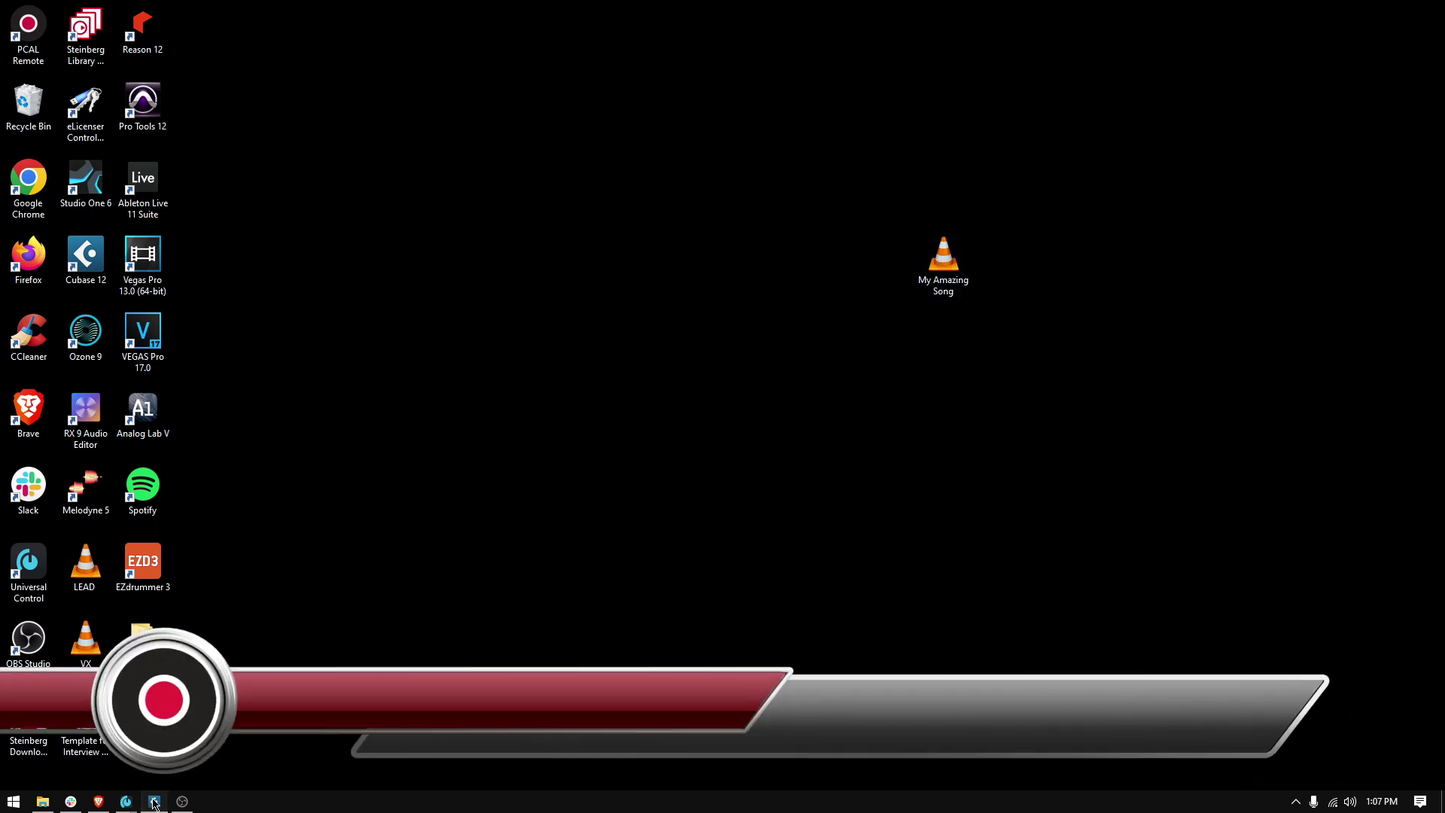
pyautogui.moveTo(182, 802)
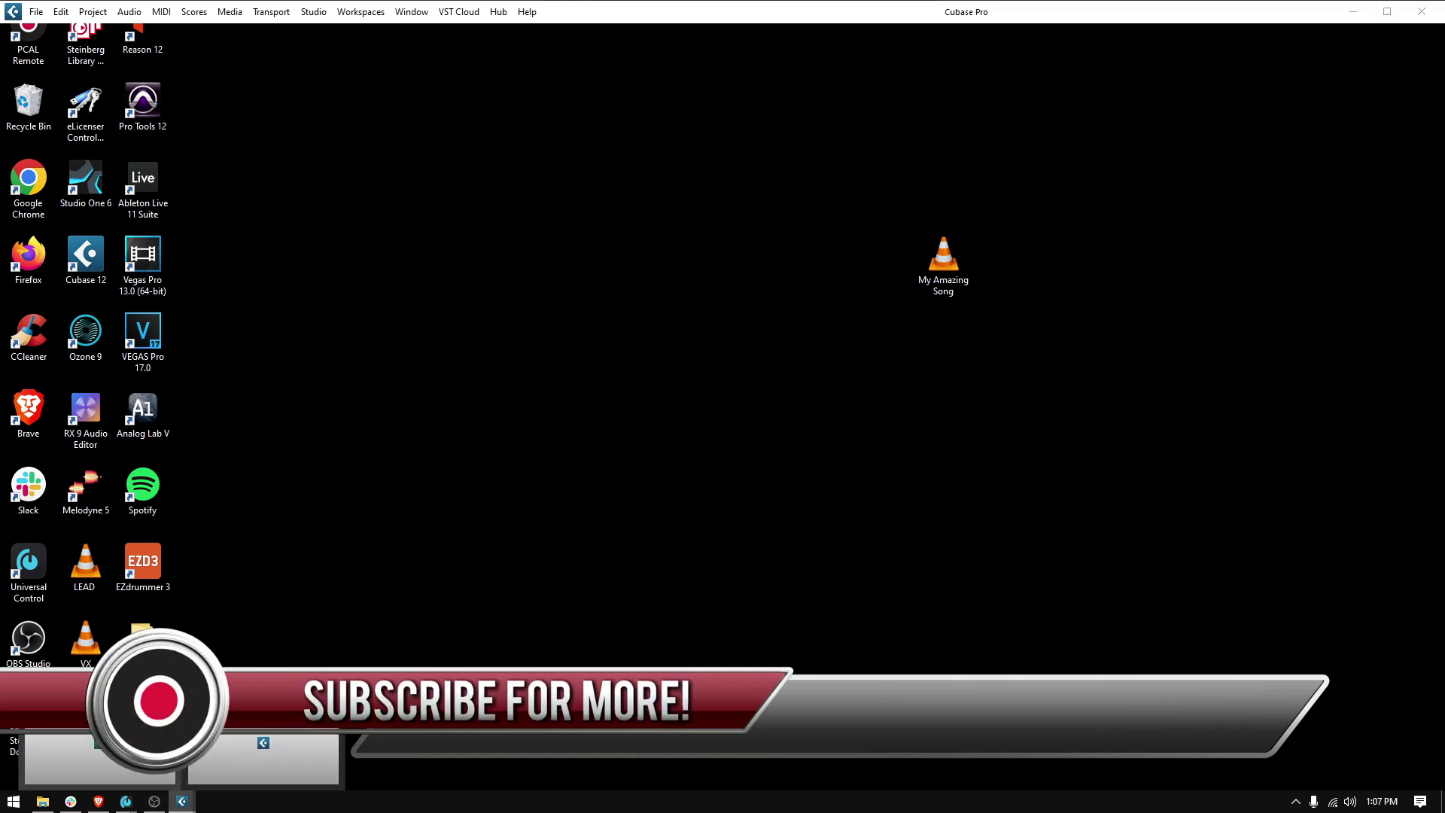